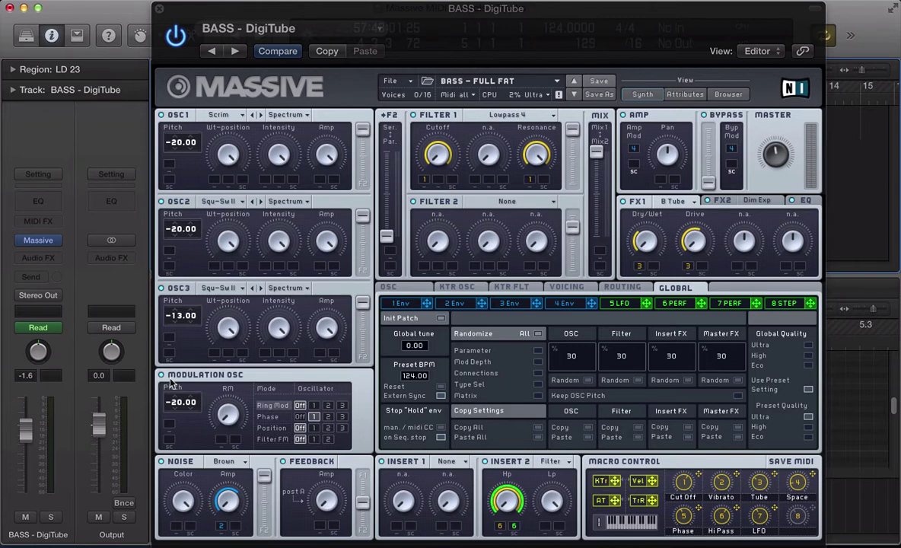
# Review the OSC1 wavetable position's MIDI options and Massive's saved MIDI setups without changing anything
pyautogui.rightClick(229, 156)
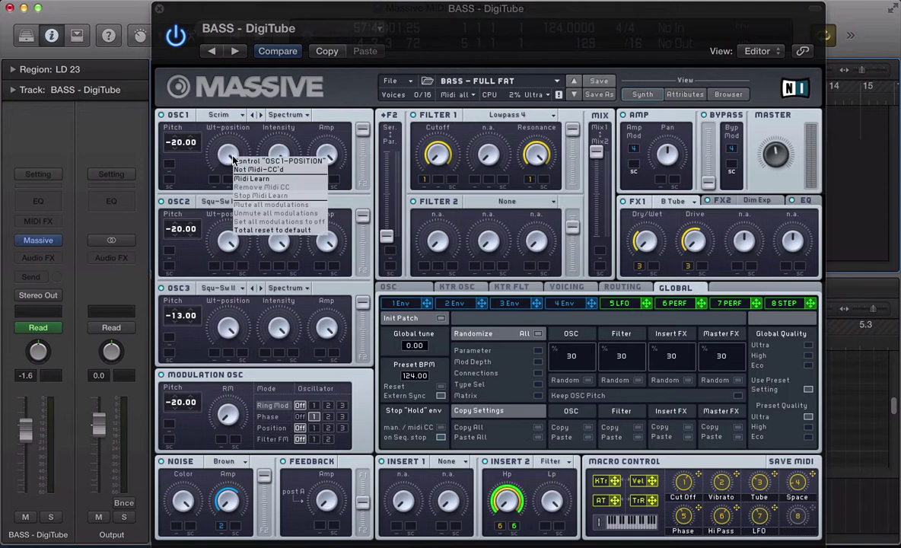
pyautogui.click(195, 178)
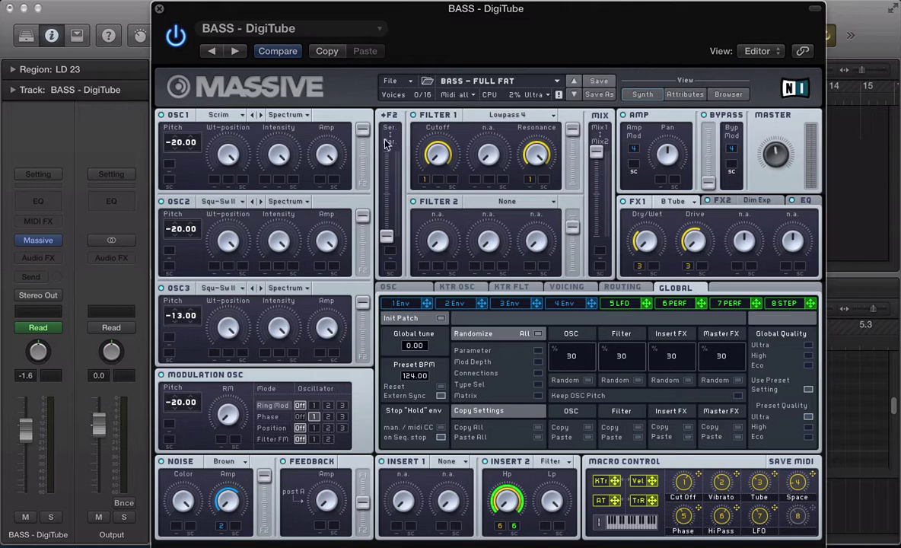
pyautogui.click(392, 82)
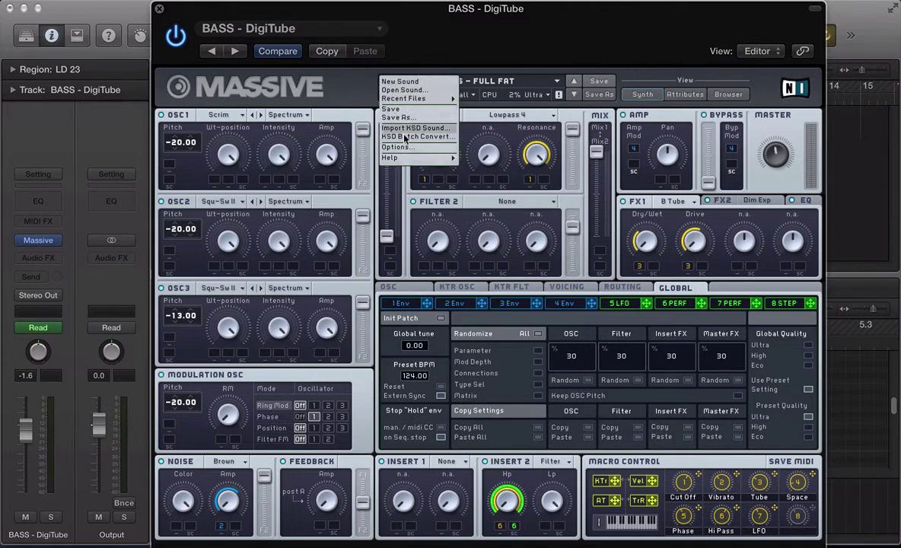
pyautogui.click(387, 88)
pyautogui.click(389, 82)
pyautogui.click(380, 138)
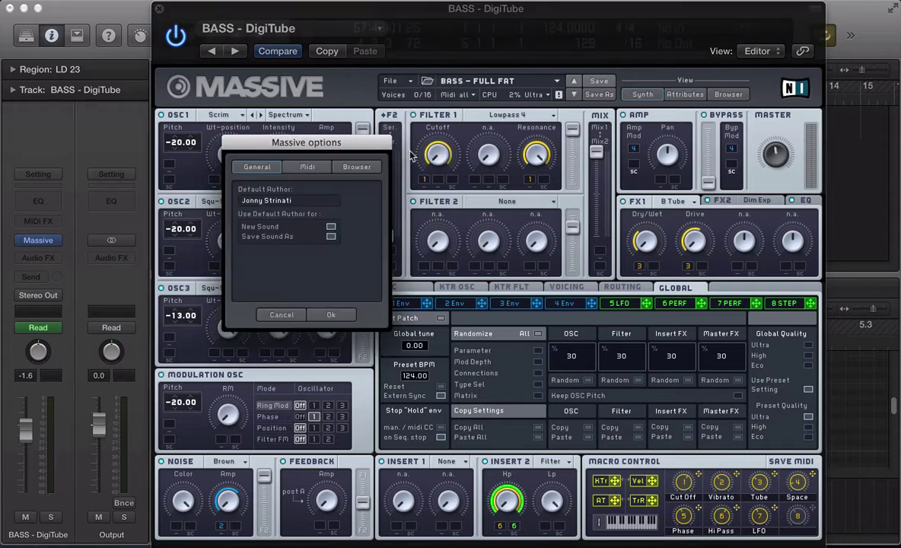
pyautogui.click(306, 166)
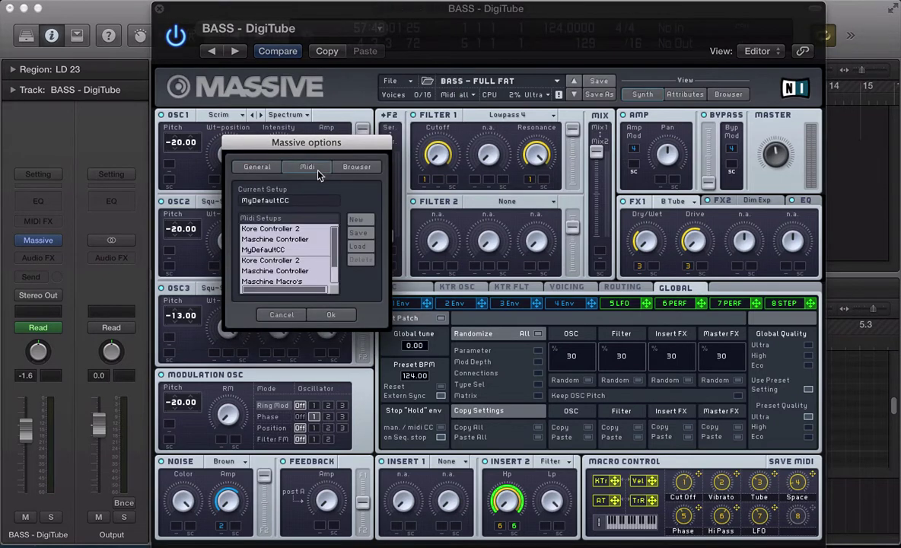
pyautogui.click(297, 318)
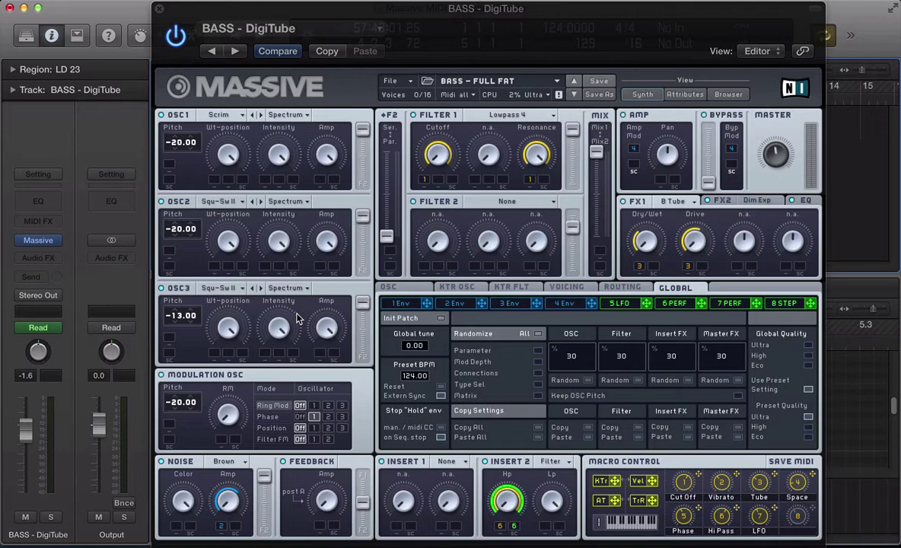
# Start song playback while toggling the Massive window to view the tracks
pyautogui.press('v')
pyautogui.press('v')
pyautogui.press('v')
pyautogui.press('v')
pyautogui.press('space')
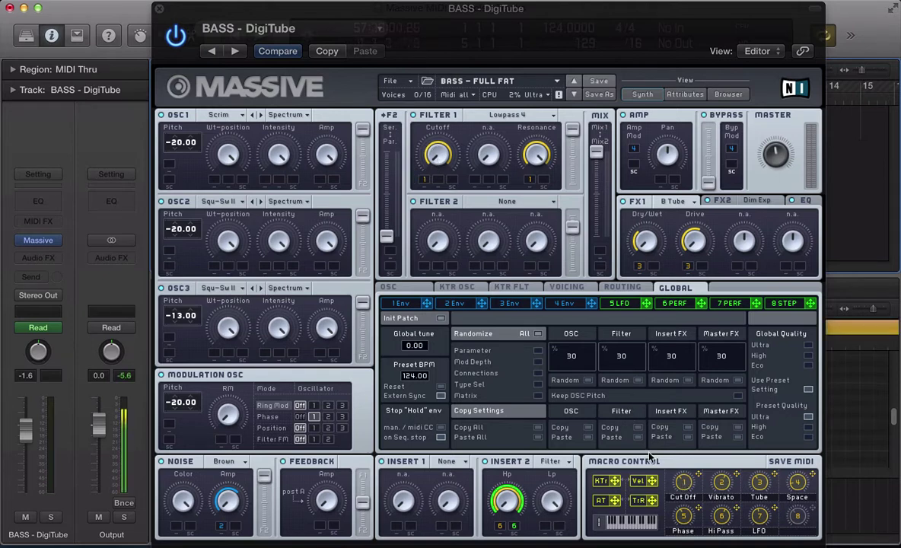
pyautogui.press('super+w')
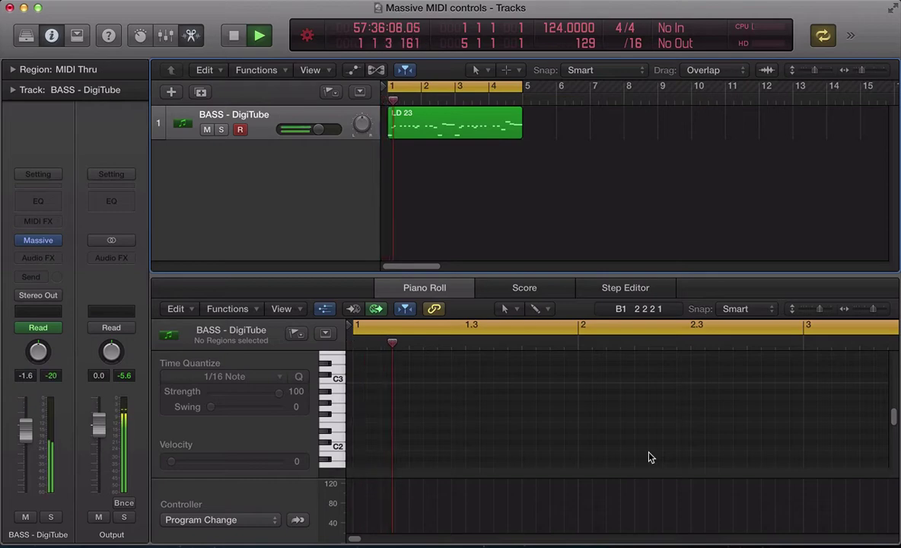
pyautogui.press('v')
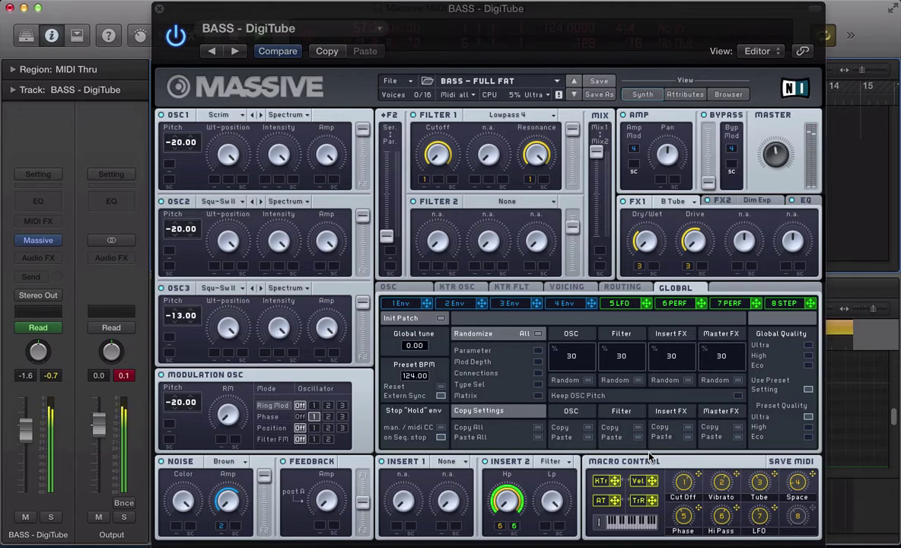
pyautogui.press('super+w')
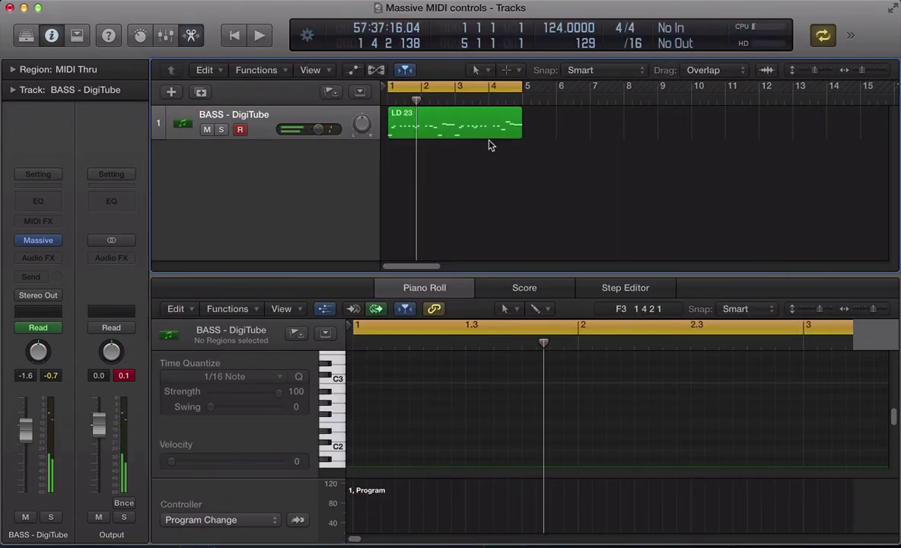
# Select the LD 23 region to show its notes, reopen Massive and play it
pyautogui.click(490, 133)
pyautogui.click(492, 177)
pyautogui.click(454, 126)
pyautogui.press('v')
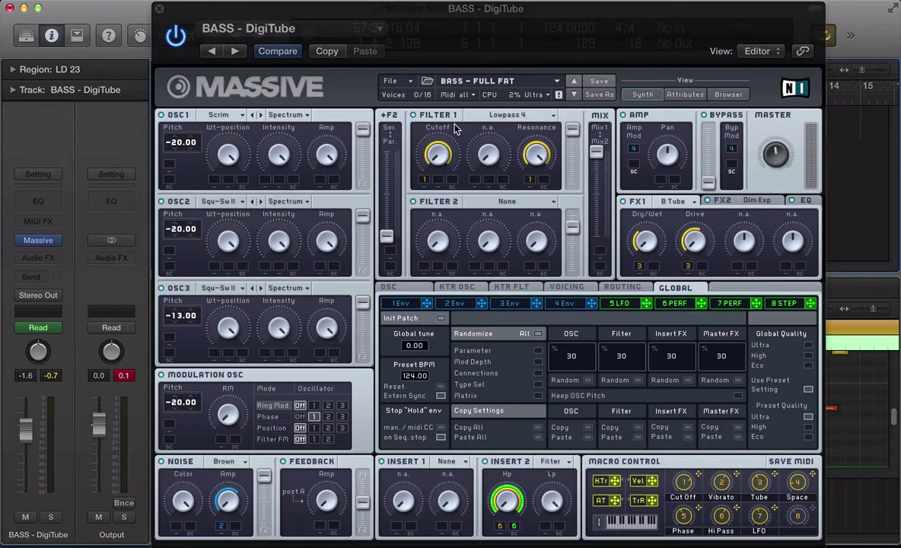
pyautogui.press('space')
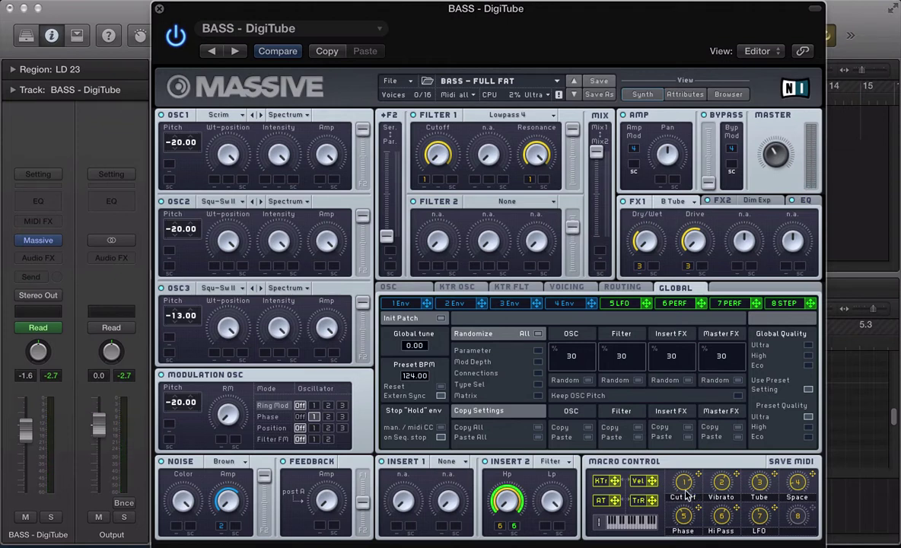
pyautogui.rightClick(442, 161)
pyautogui.click(446, 183)
pyautogui.rightClick(436, 156)
pyautogui.click(448, 181)
pyautogui.rightClick(682, 482)
pyautogui.click(682, 513)
pyautogui.rightClick(443, 159)
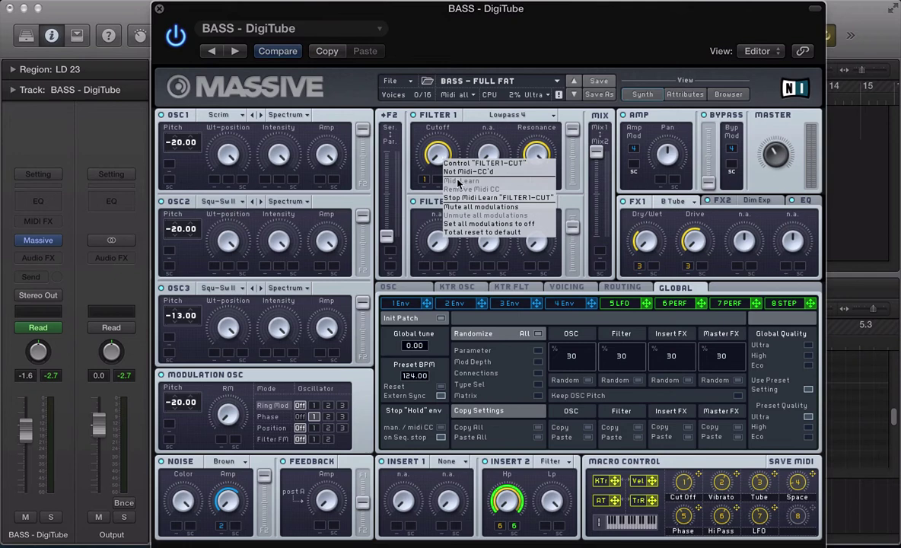
pyautogui.click(460, 197)
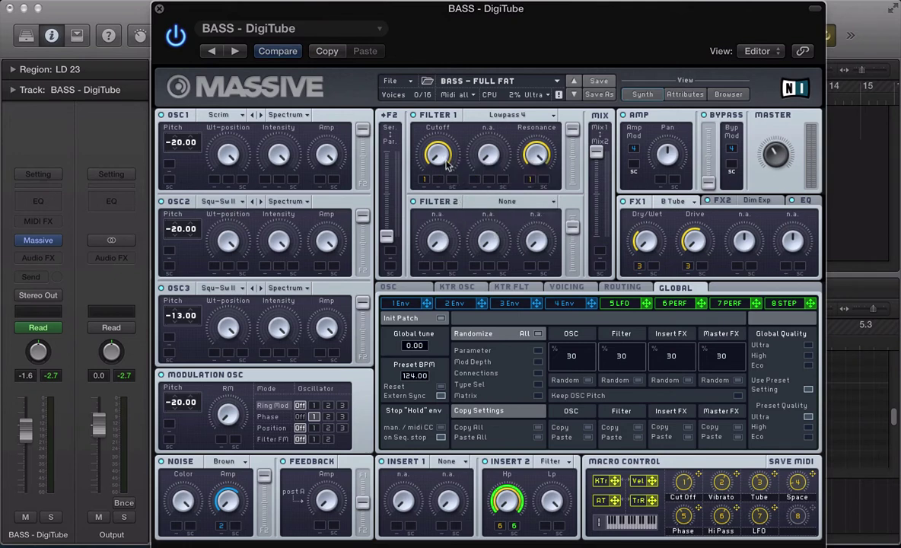
pyautogui.rightClick(440, 161)
pyautogui.click(462, 207)
# Load the Maschine Macro's MIDI setup from Massive's Options Midi tab and confirm with Ok
pyautogui.click(390, 81)
pyautogui.click(397, 146)
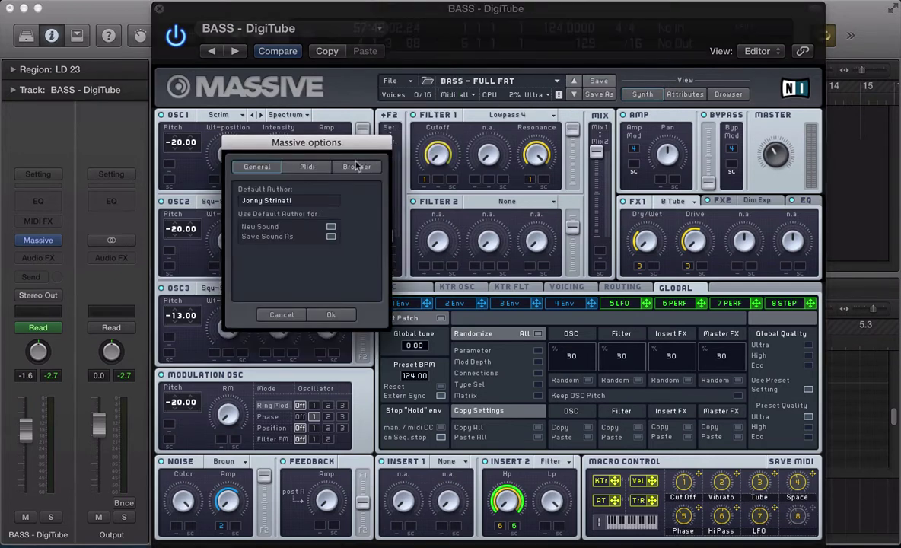
pyautogui.click(304, 166)
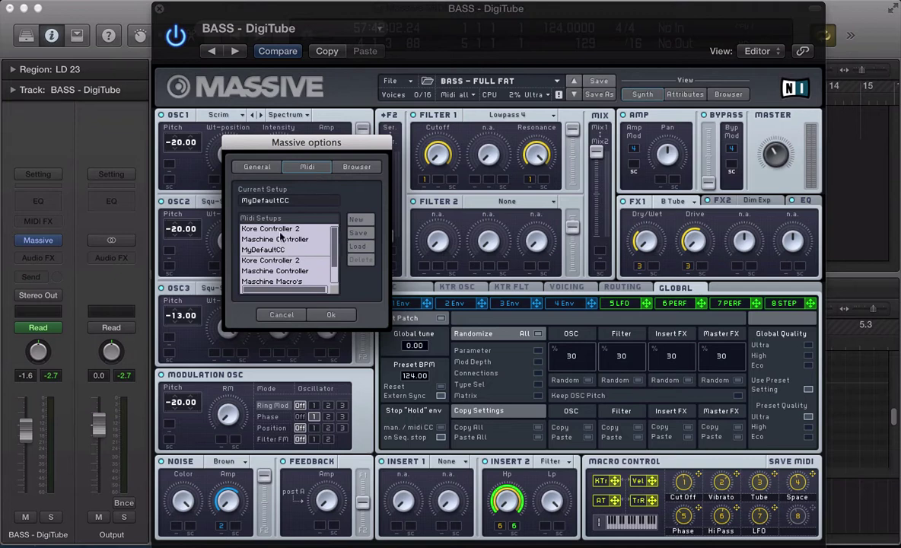
pyautogui.click(278, 281)
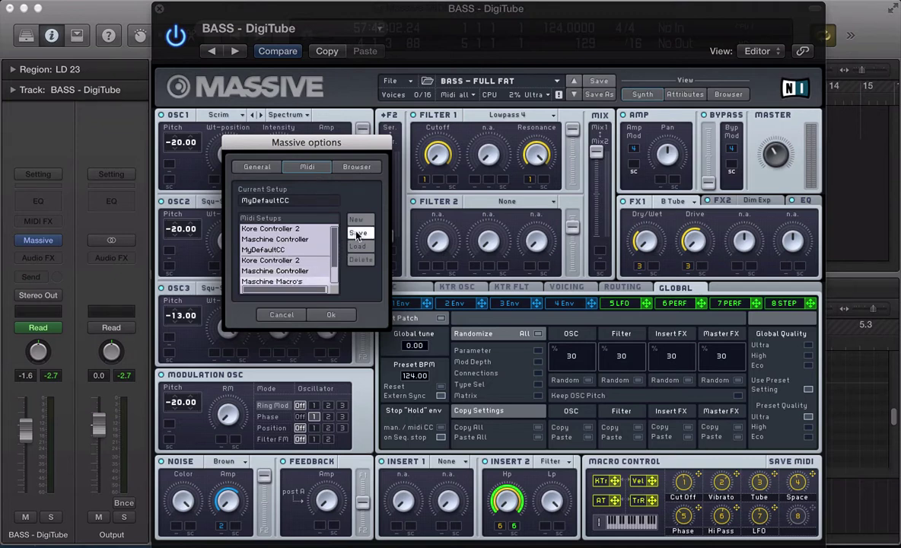
pyautogui.click(358, 246)
pyautogui.click(324, 317)
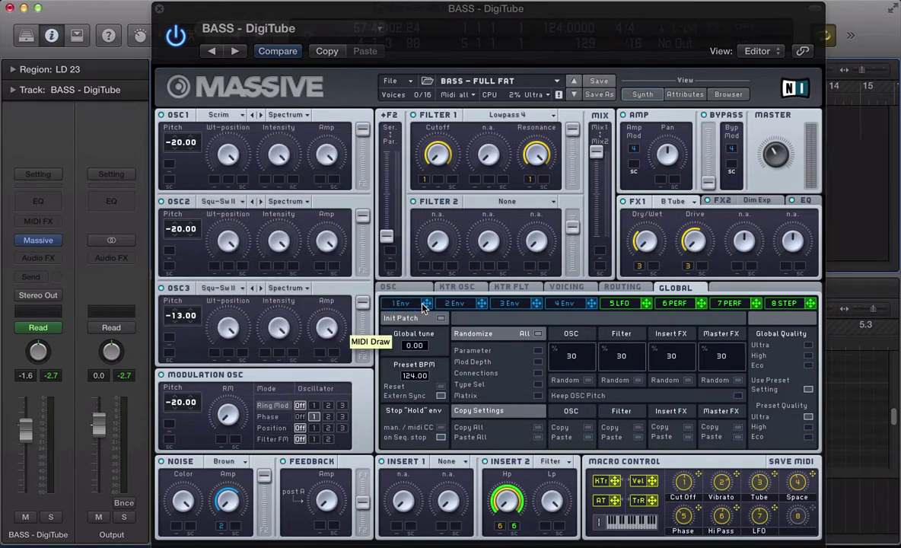
pyautogui.click(574, 94)
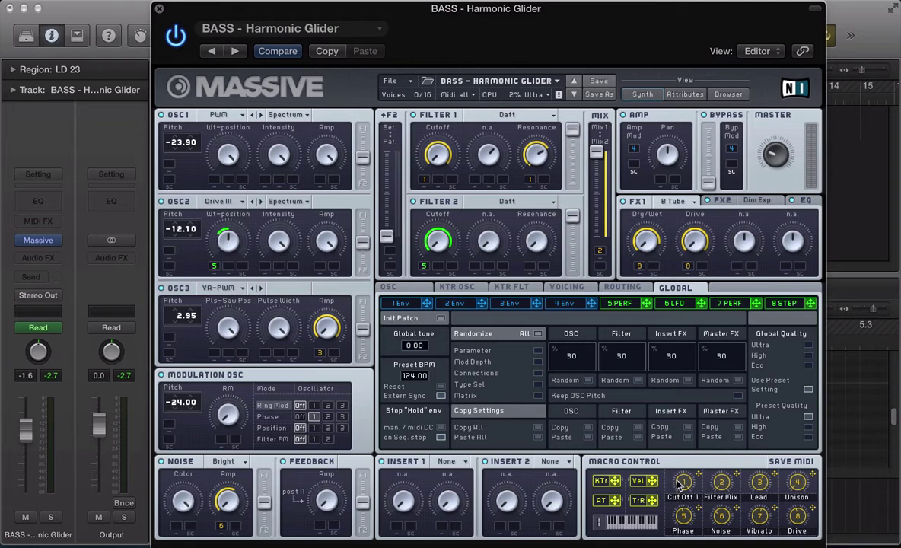
pyautogui.rightClick(679, 484)
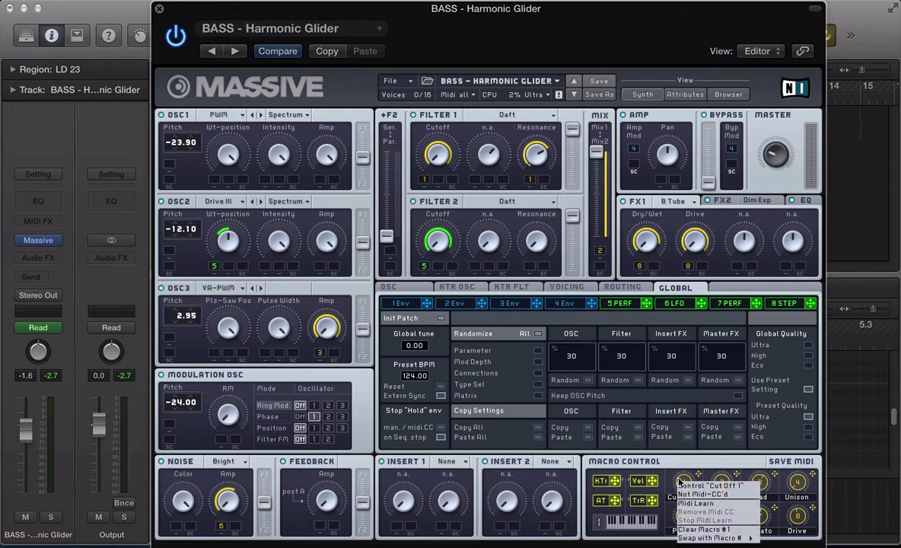
pyautogui.click(676, 470)
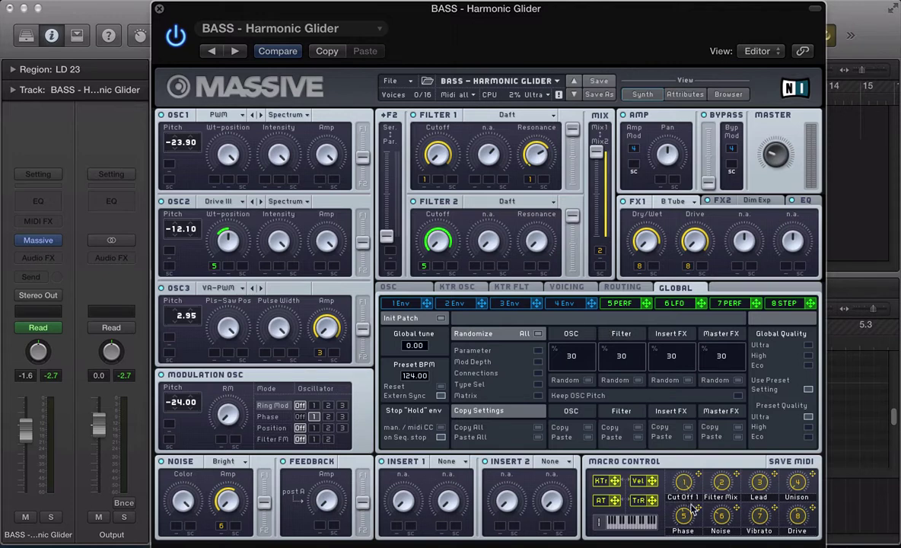
pyautogui.rightClick(432, 156)
pyautogui.click(453, 180)
pyautogui.rightClick(441, 161)
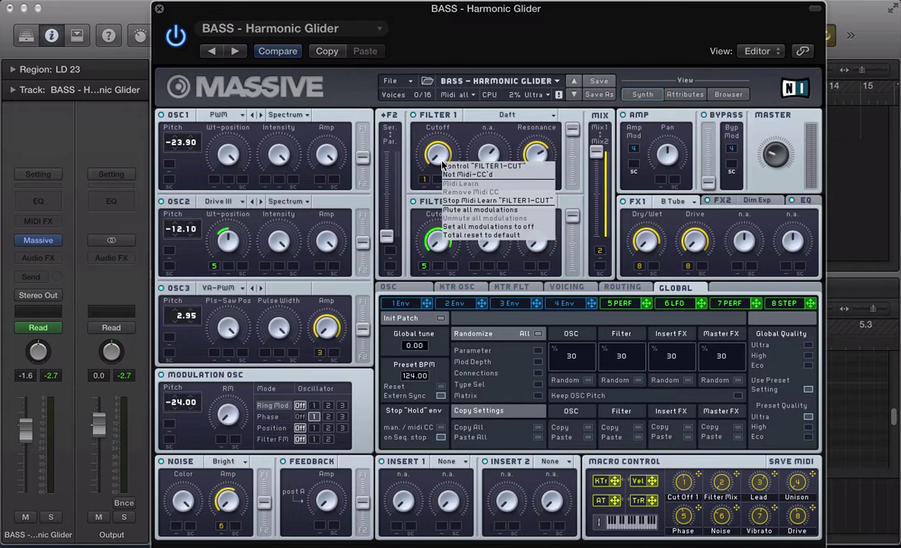
pyautogui.click(464, 200)
pyautogui.rightClick(438, 160)
pyautogui.click(449, 181)
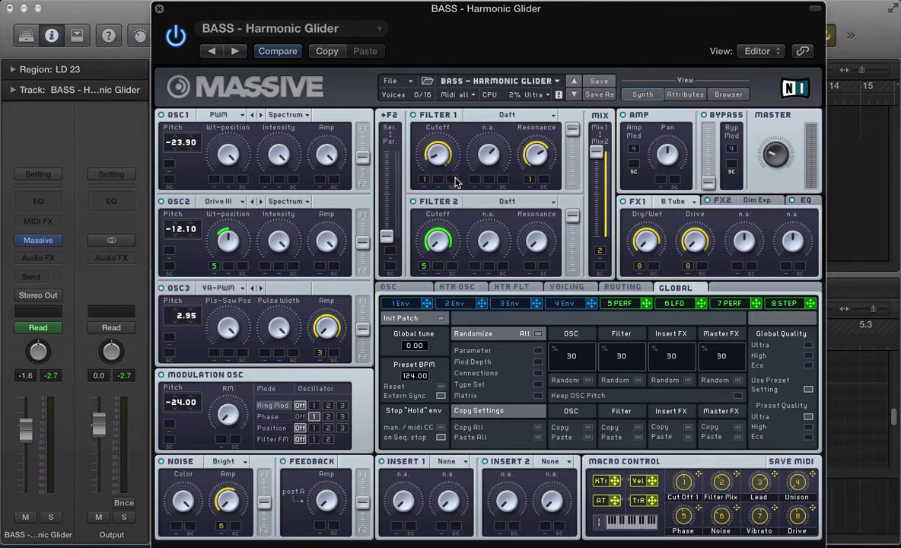
# Toggle the Massive window hidden and shown three times to check the BASS - Harmonic Glider track
pyautogui.press('super+w')
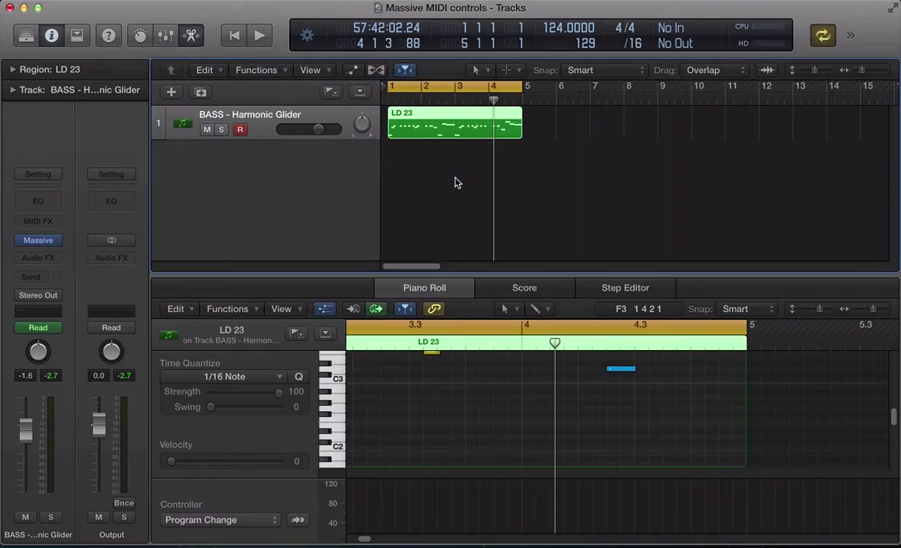
pyautogui.press('v')
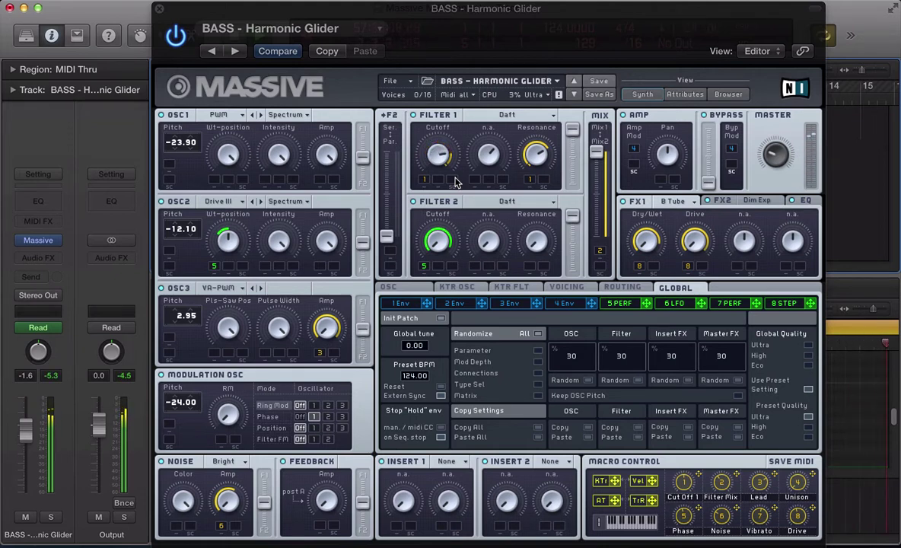
pyautogui.press('super+w')
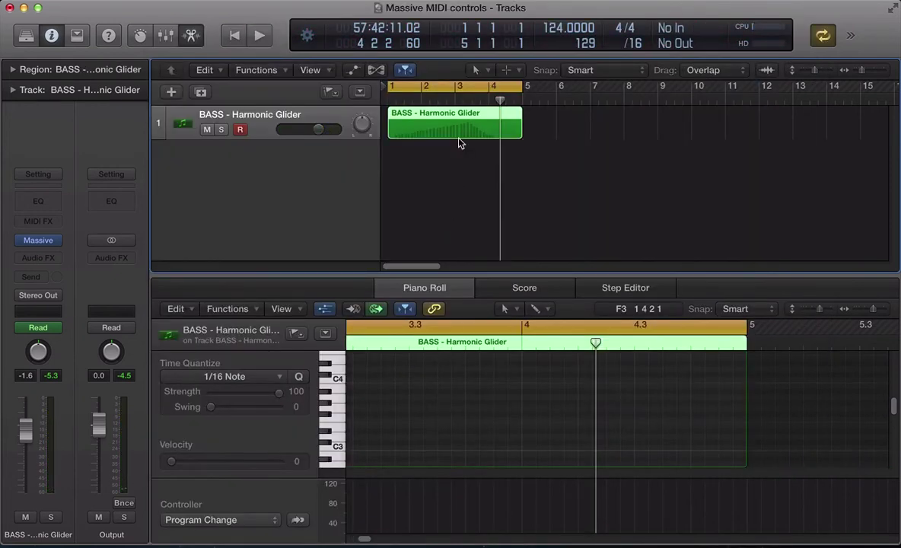
pyautogui.press('v')
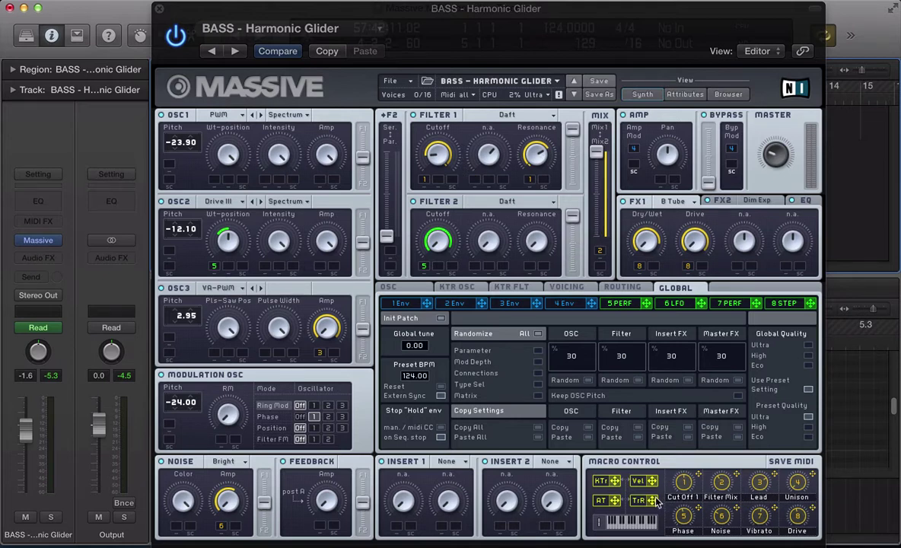
pyautogui.press('super+w')
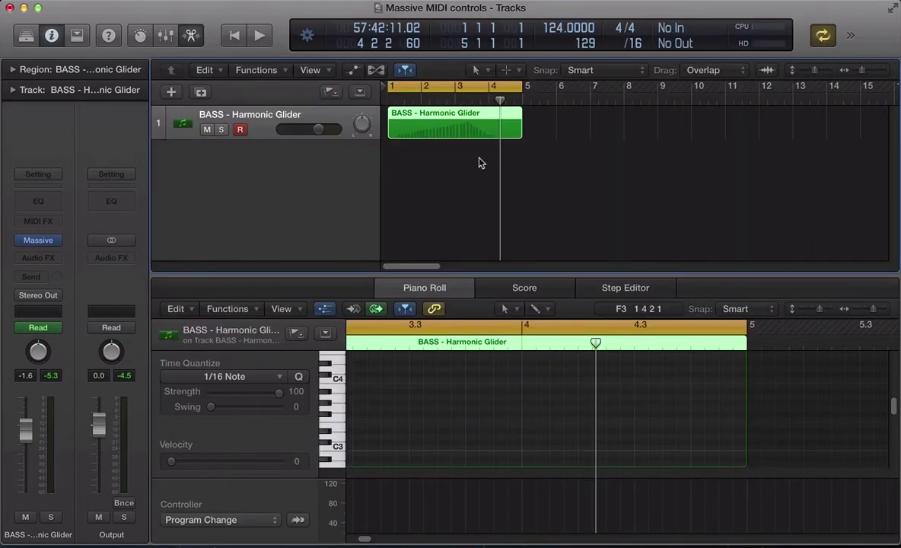
pyautogui.press('v')
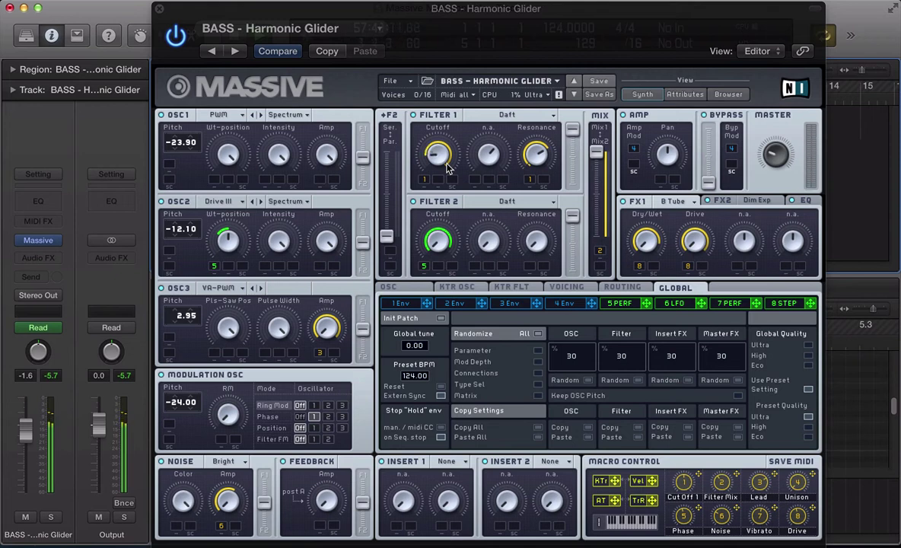
# Undo to restore LD 23, rewind to the start, reopen Massive and check Filter 1 Cutoff's MIDI CC
pyautogui.press('super+w')
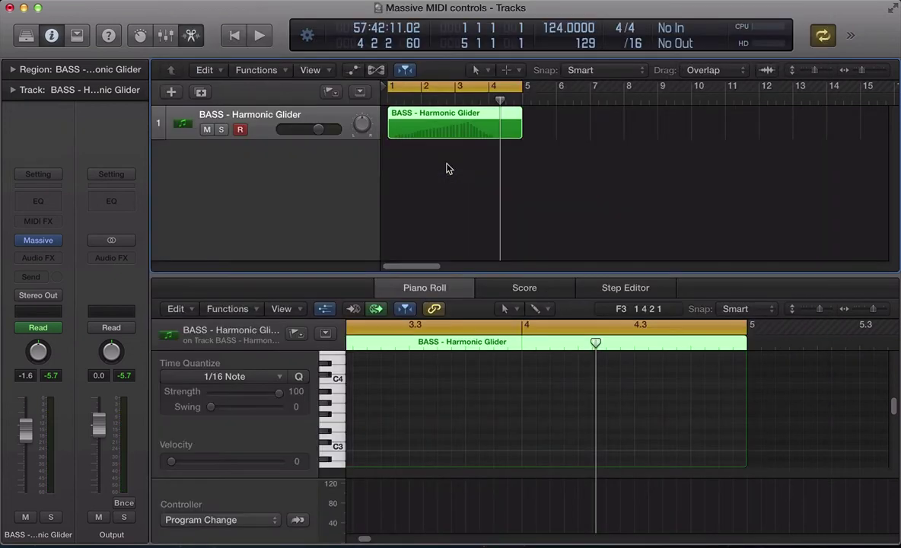
pyautogui.press('super+z')
pyautogui.press('Return')
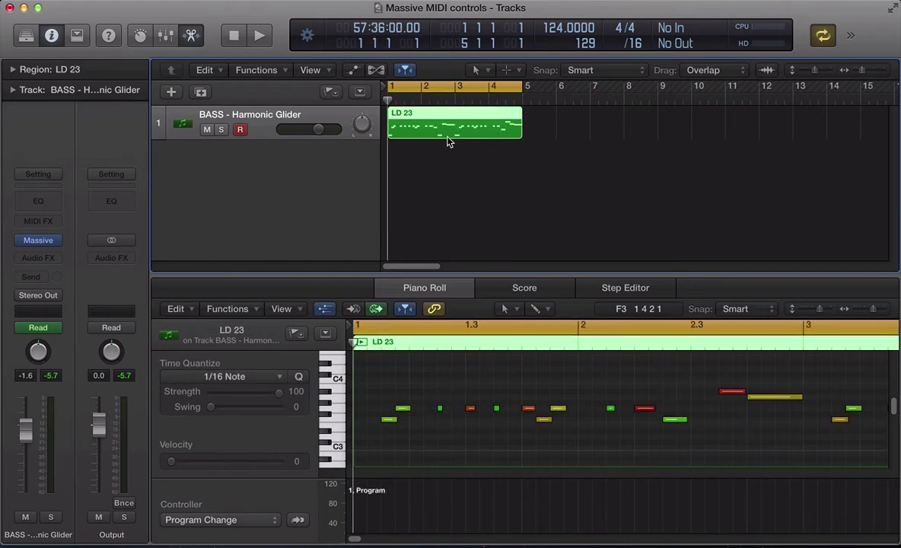
pyautogui.press('v')
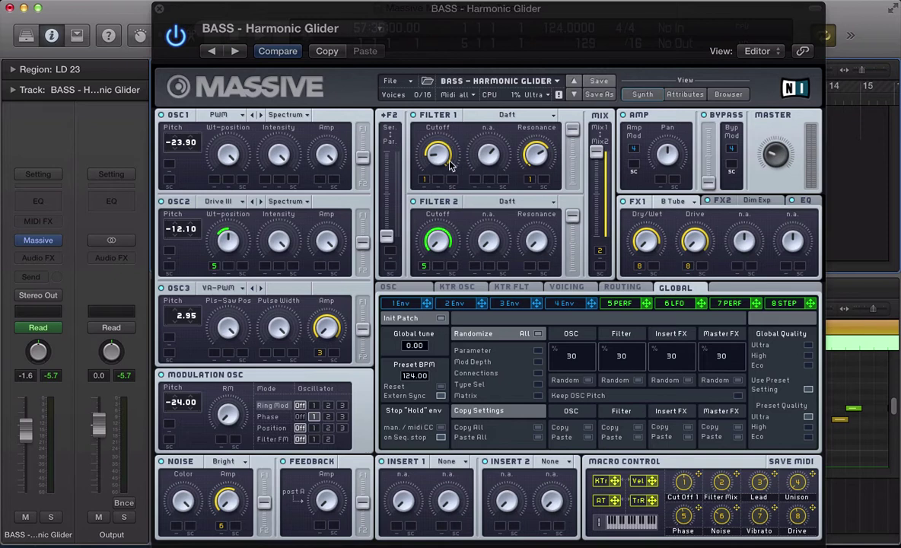
pyautogui.rightClick(445, 162)
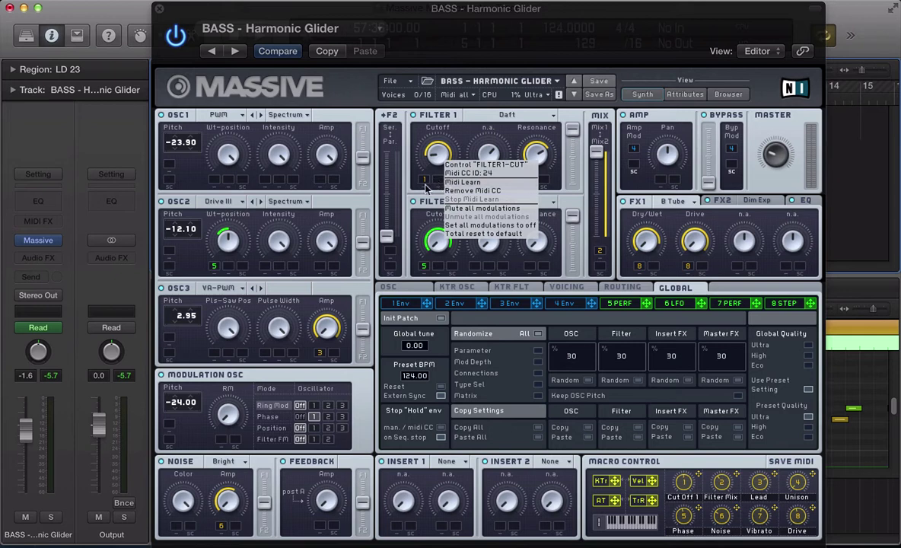
pyautogui.click(418, 186)
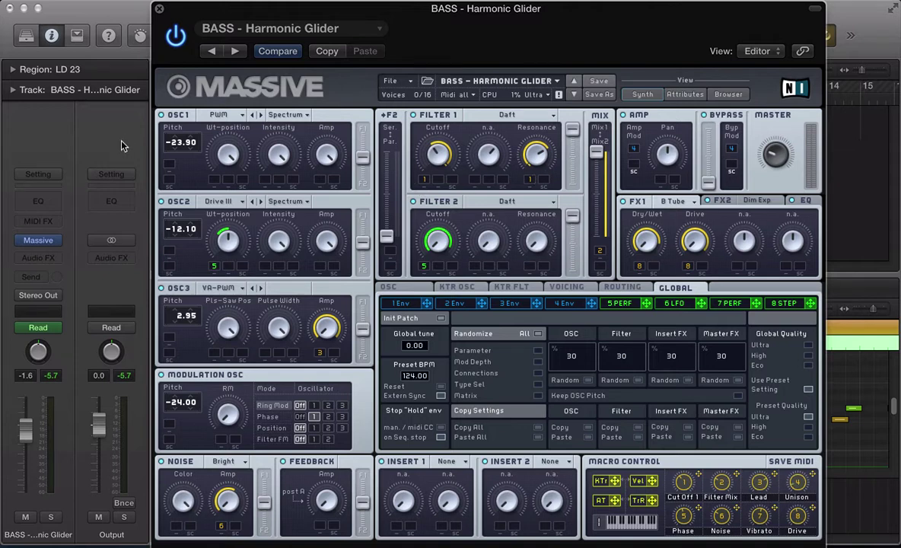
# In Massive's Options Midi tab, double-click MyDefaultCC to load it as the current setup
pyautogui.click(389, 80)
pyautogui.click(410, 150)
pyautogui.click(314, 168)
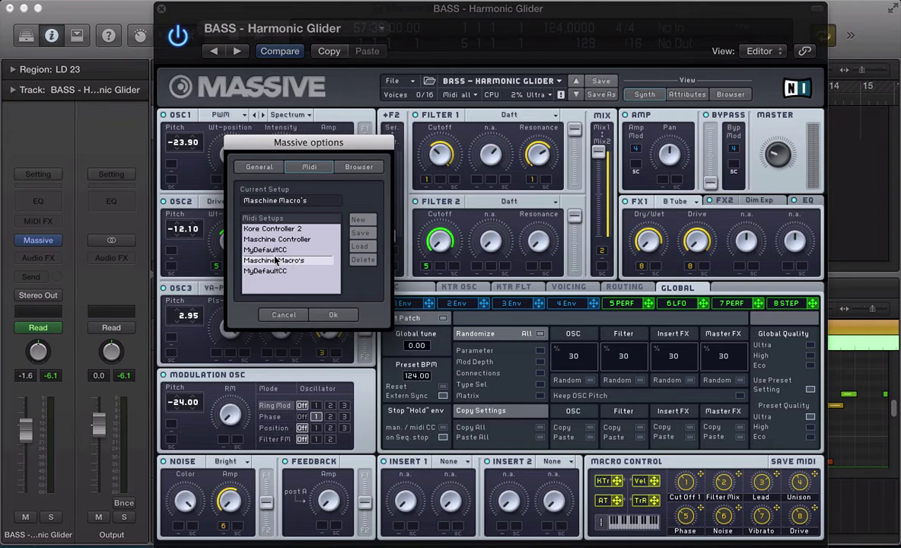
pyautogui.click(270, 252)
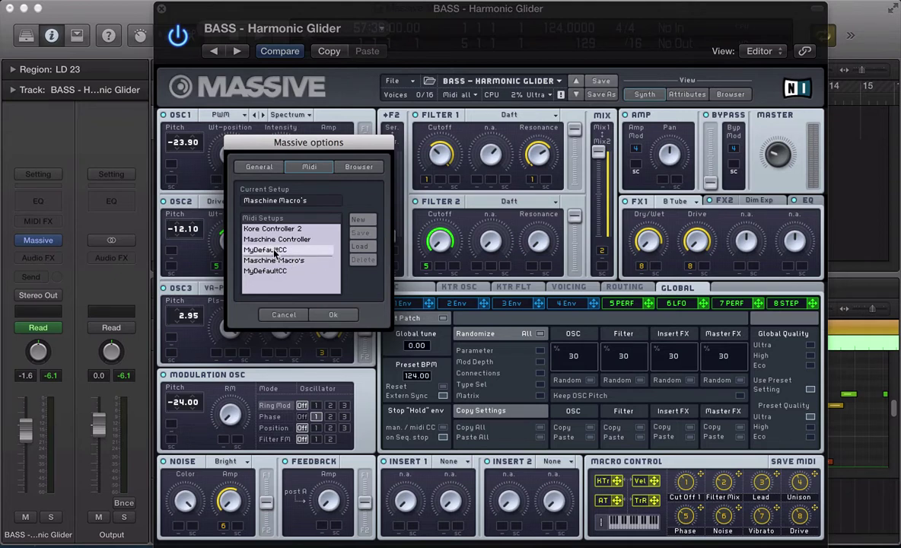
pyautogui.doubleClick(273, 252)
# Confirm the MyDefaultCC setup and audition LEAD - Plicks, Reduction, Rising Harmonics and Thick As
pyautogui.click(334, 316)
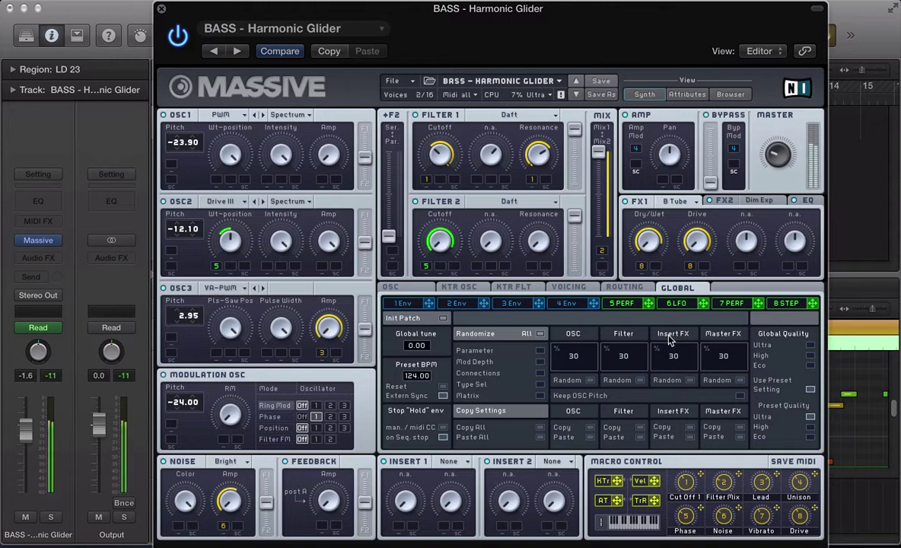
pyautogui.click(477, 81)
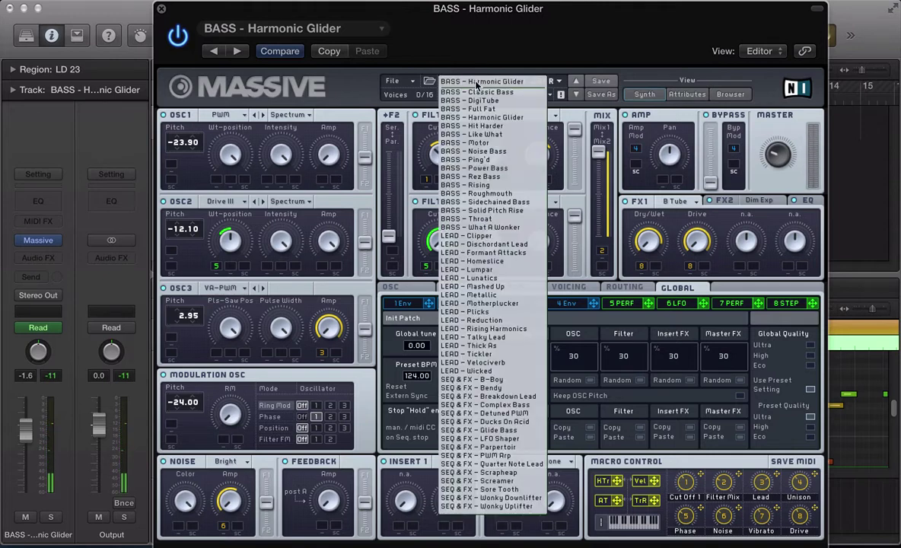
pyautogui.click(504, 314)
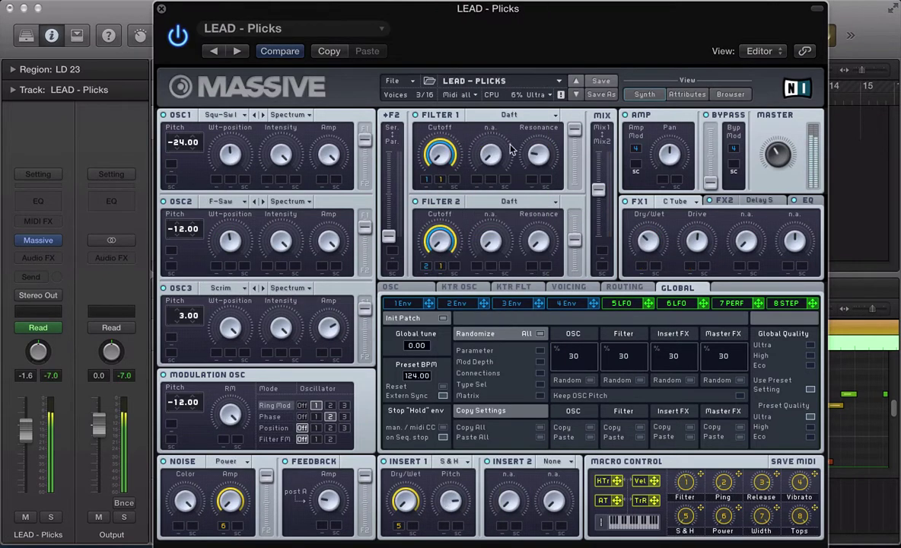
pyautogui.click(576, 95)
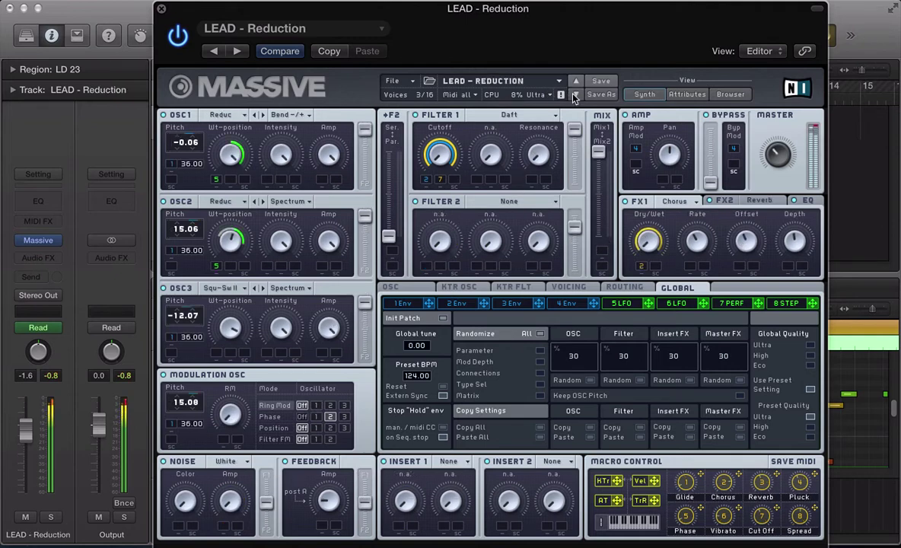
pyautogui.click(576, 95)
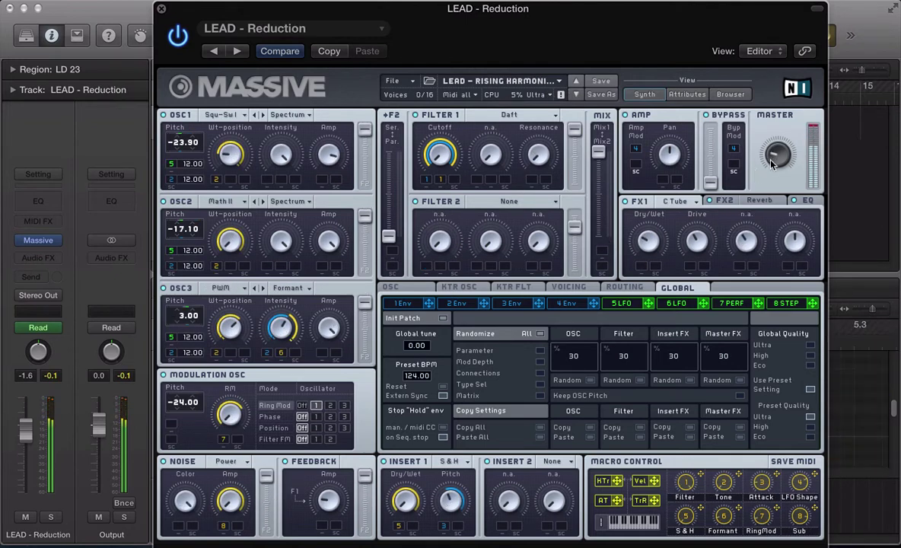
pyautogui.scroll(-1, 518, 86)
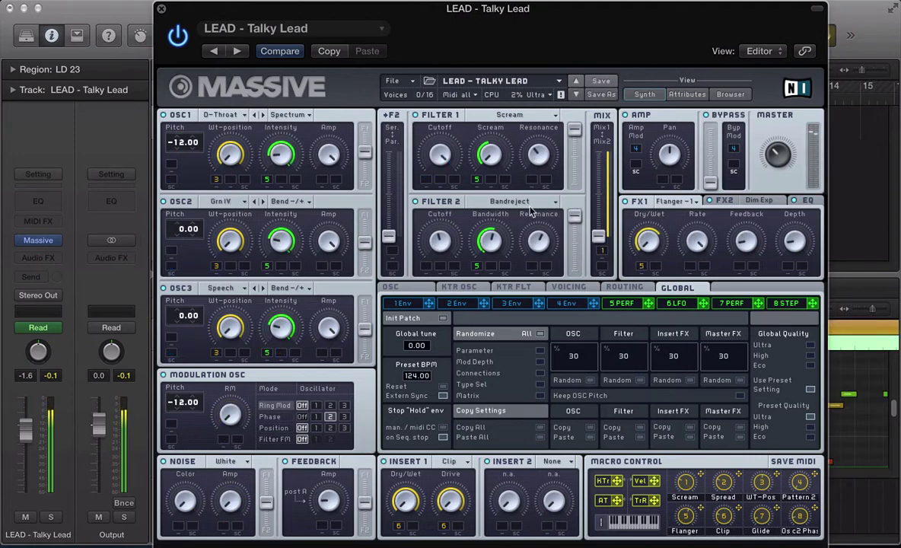
pyautogui.click(575, 95)
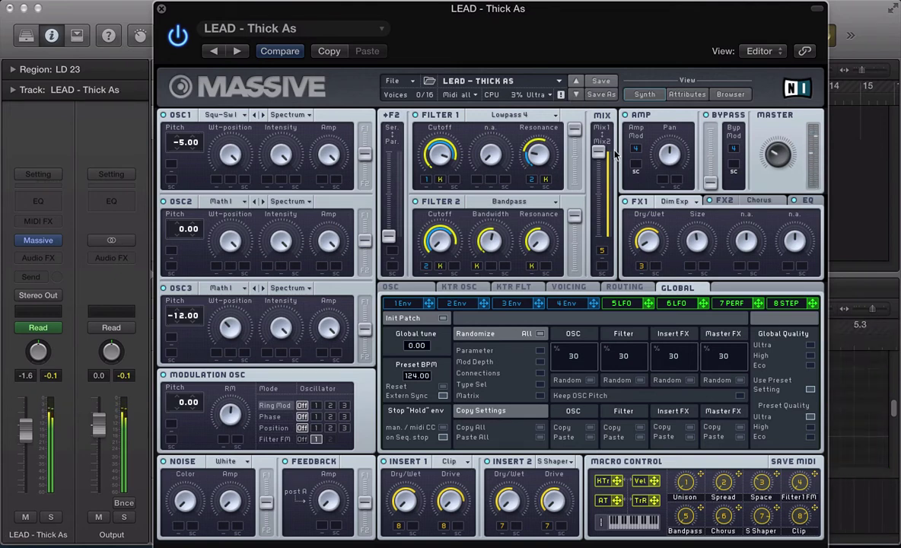
# Audition BASS - Throat, What A Wonker and LEAD - Clipper, ending on LEAD - Dischordant Lead
pyautogui.click(514, 81)
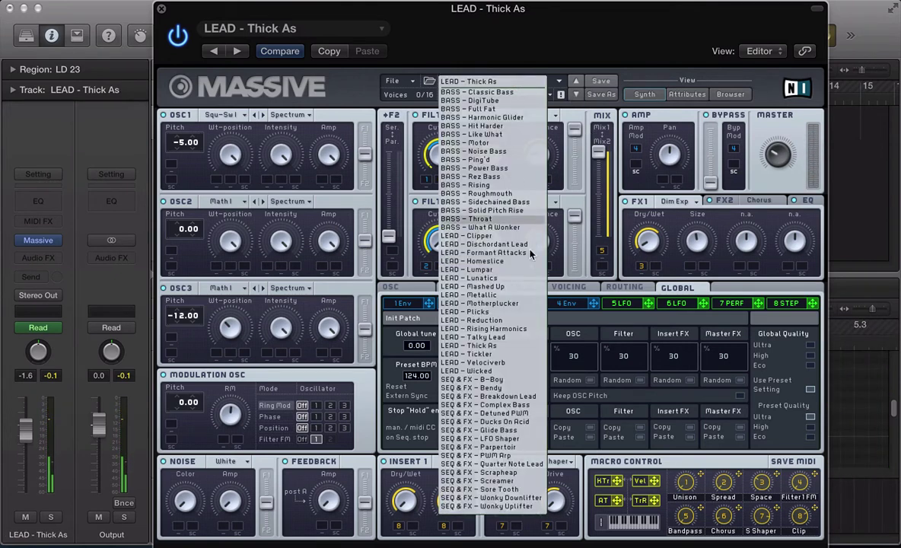
pyautogui.click(487, 218)
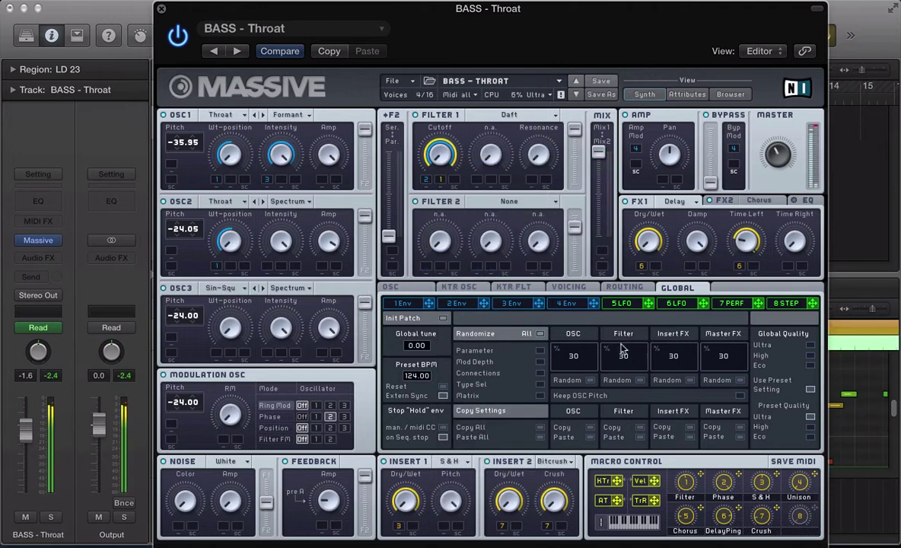
pyautogui.click(575, 96)
pyautogui.click(575, 96)
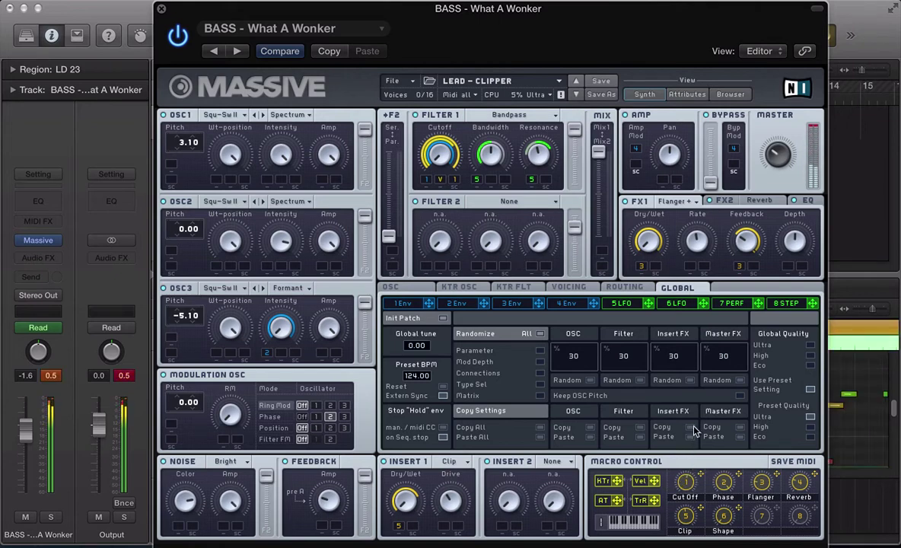
pyautogui.click(577, 96)
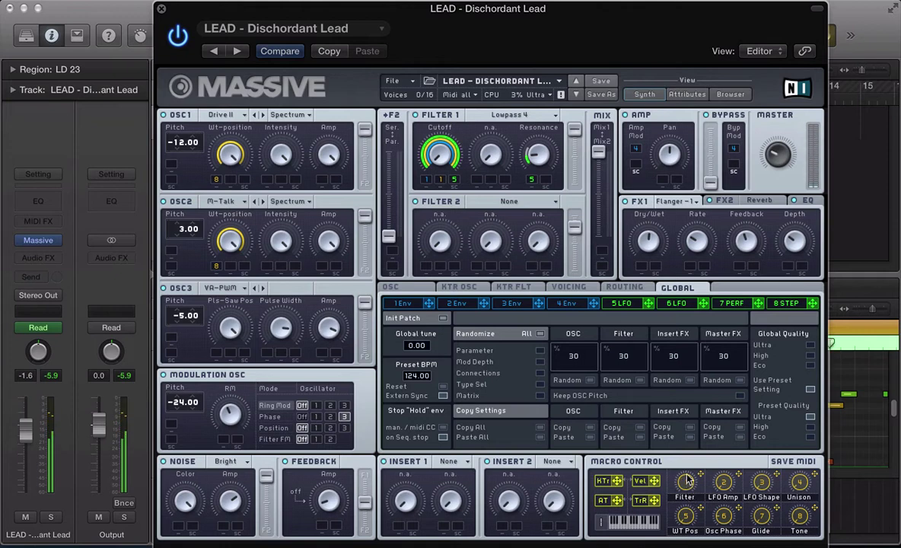
# Hide Massive, enable Mix > Automation Quick Access and choose to assign a controller now
pyautogui.press('super+w')
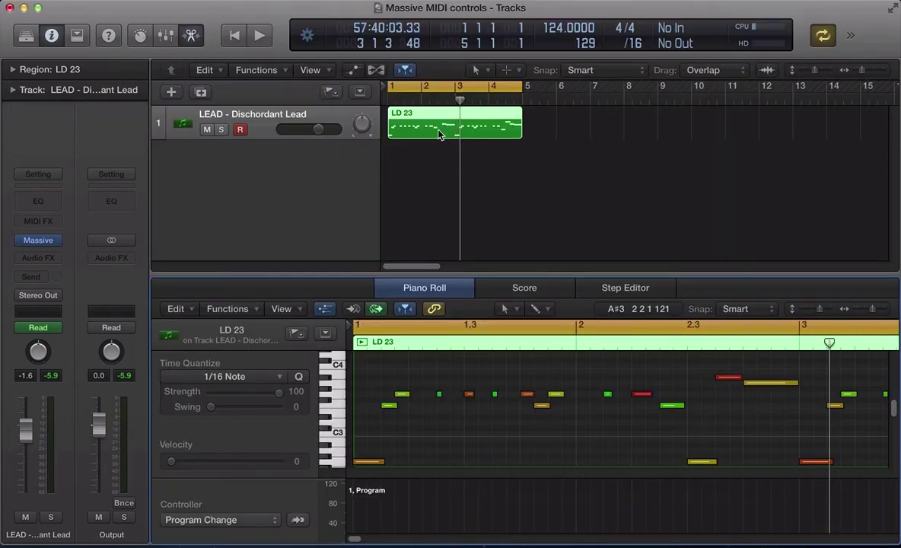
pyautogui.click(321, 1)
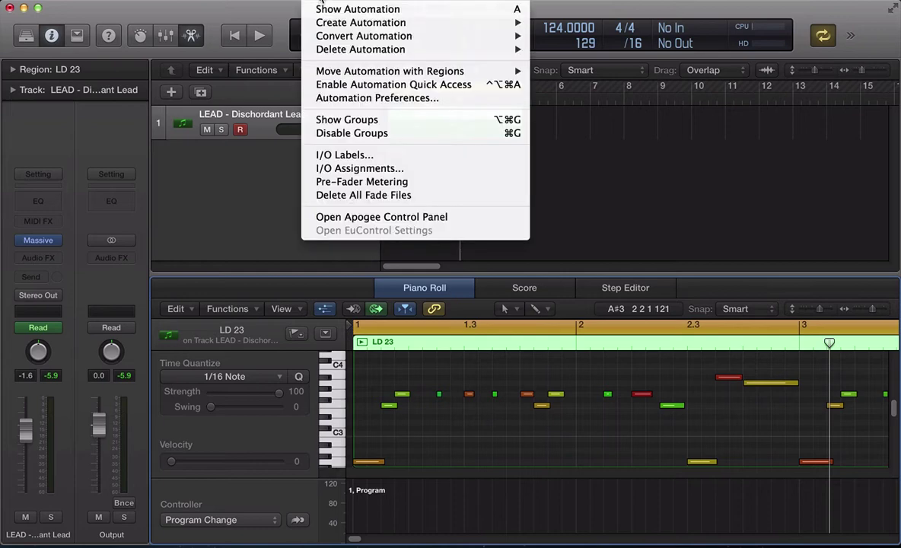
pyautogui.click(342, 90)
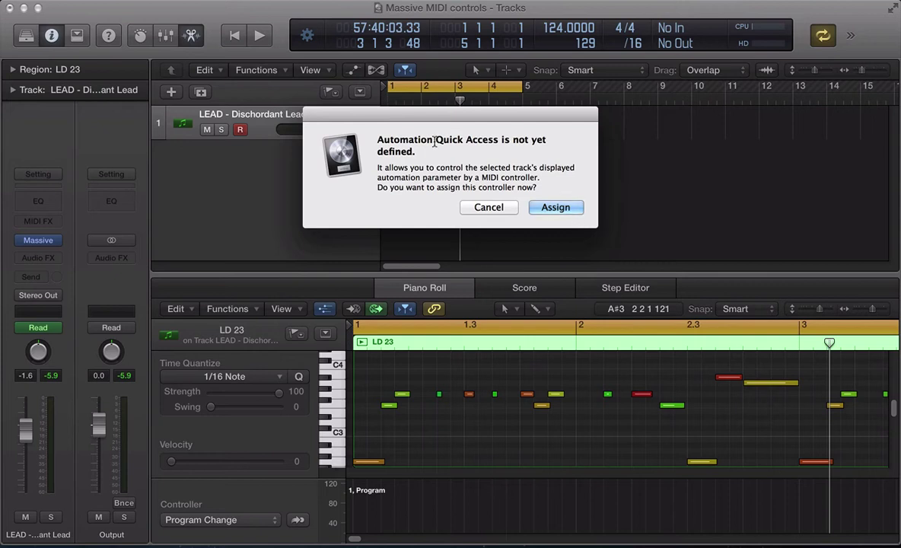
pyautogui.click(549, 207)
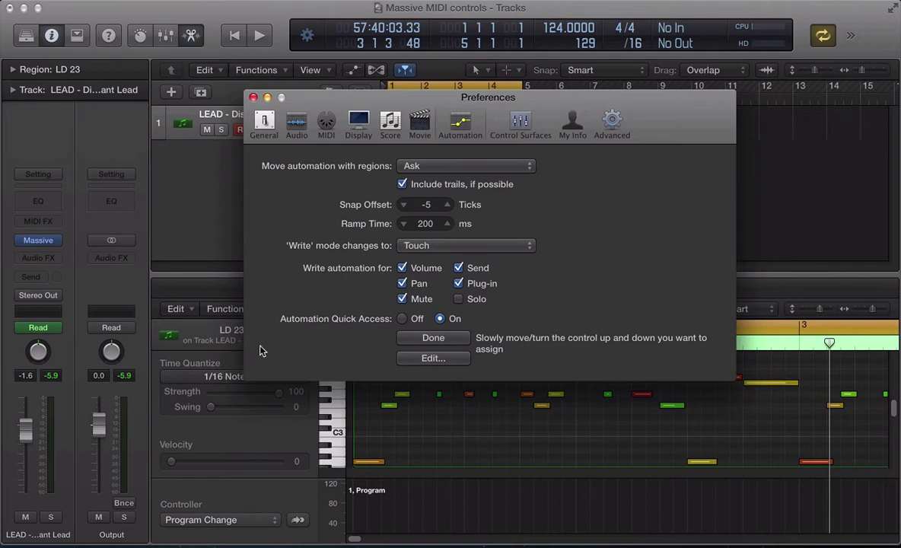
# Open the Massive window, then finish the hardware controller learning with Done
pyautogui.click(36, 239)
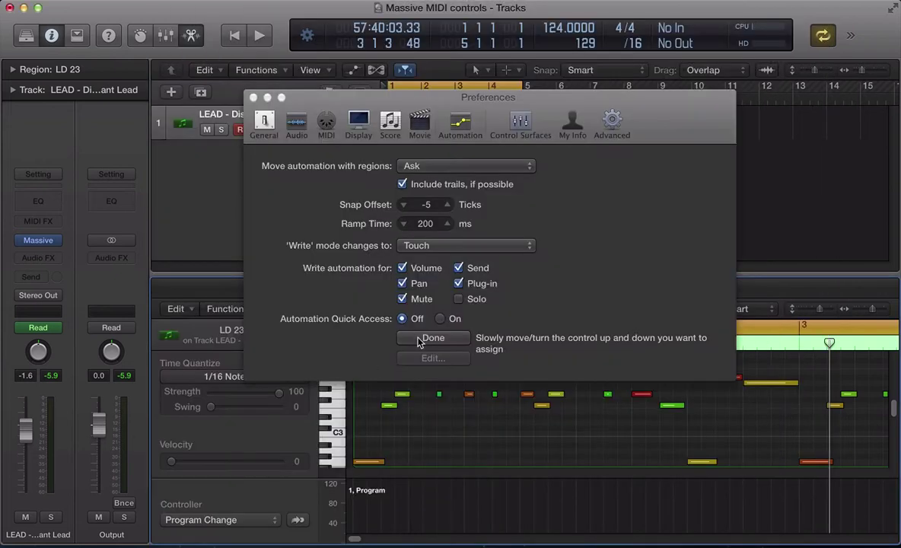
pyautogui.click(428, 339)
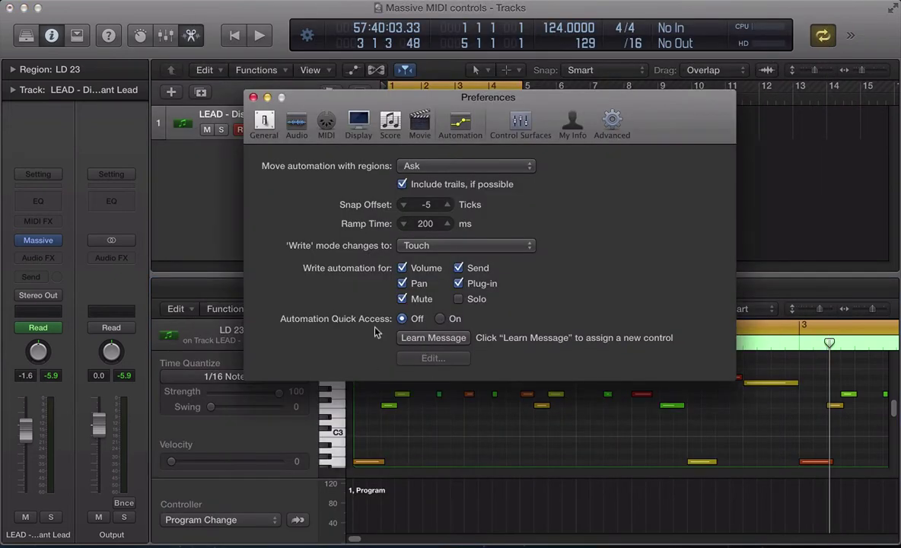
# Open the Massive window, close the Automation preferences and deselect the LD 23 region
pyautogui.click(36, 240)
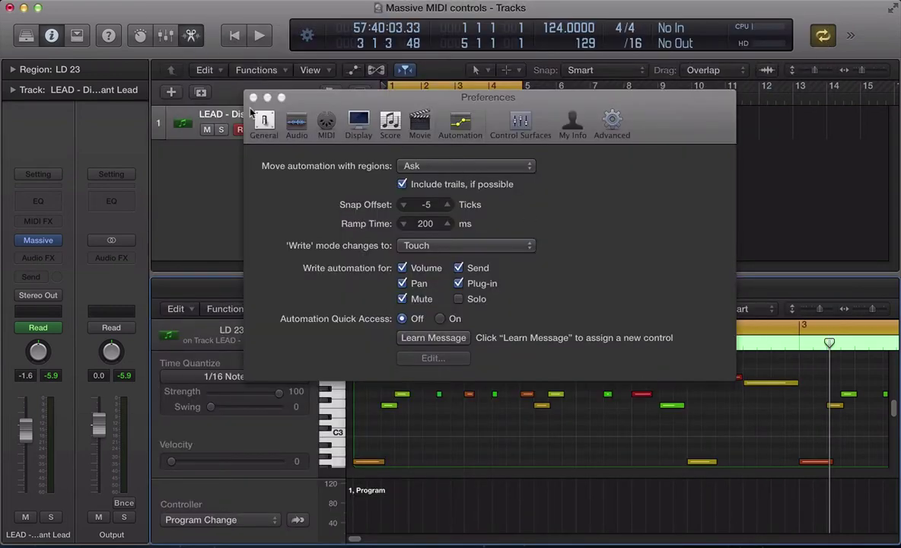
pyautogui.click(253, 101)
pyautogui.click(443, 164)
# Select LD 23, set the LEAD track's automation mode to Latch and open Massive
pyautogui.click(453, 126)
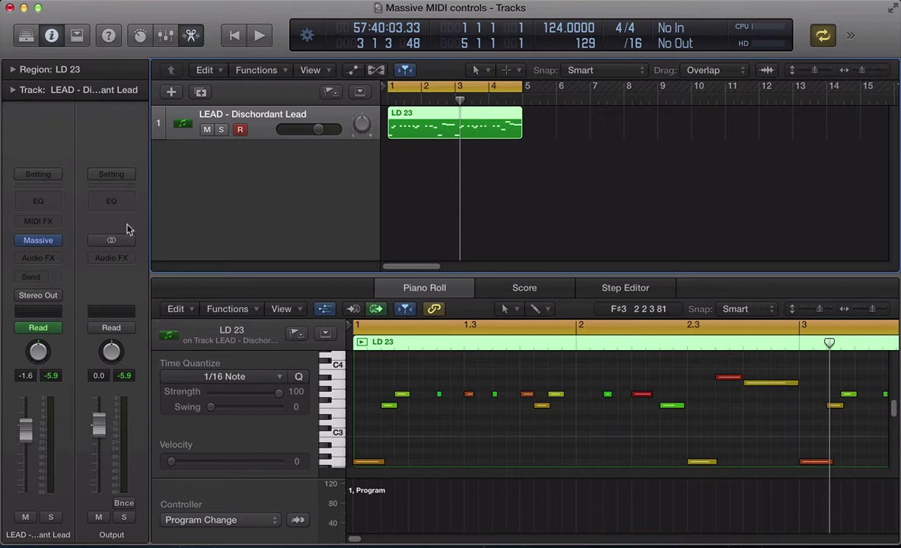
pyautogui.click(49, 328)
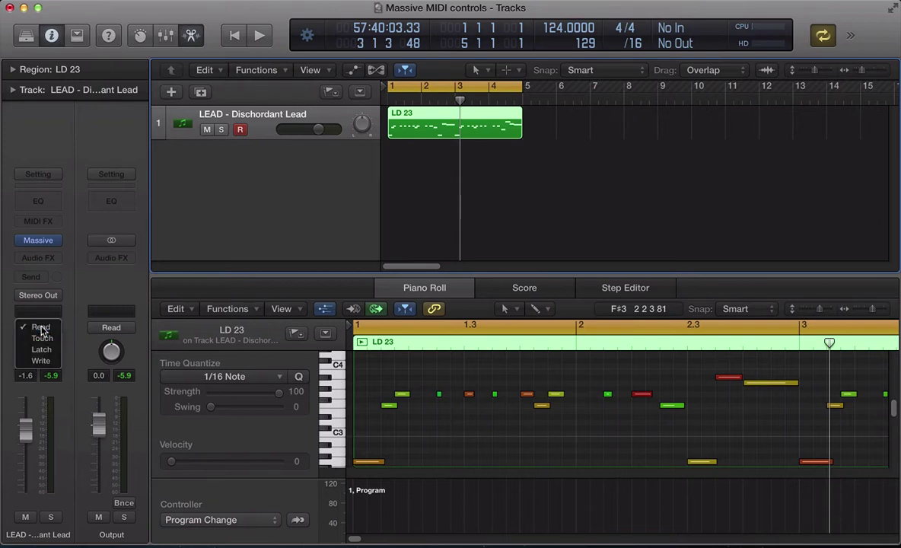
pyautogui.click(41, 350)
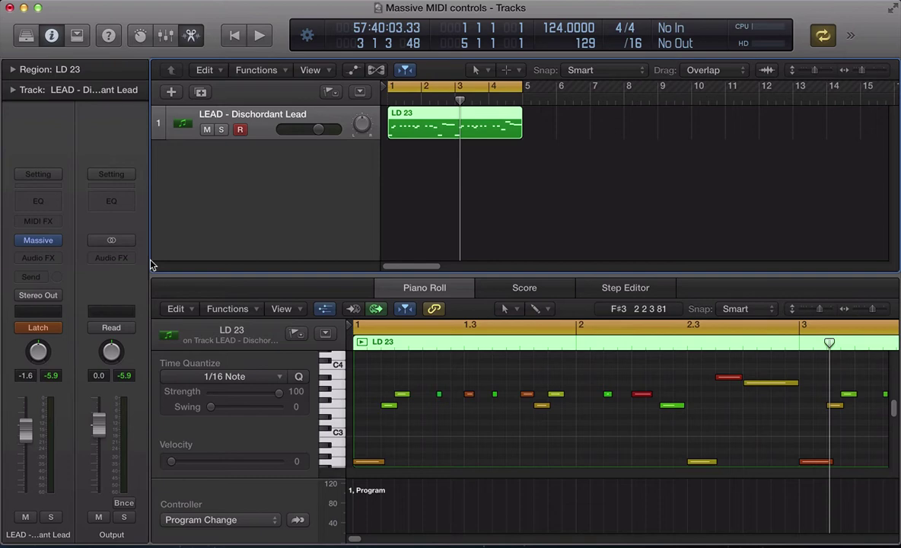
pyautogui.press('v')
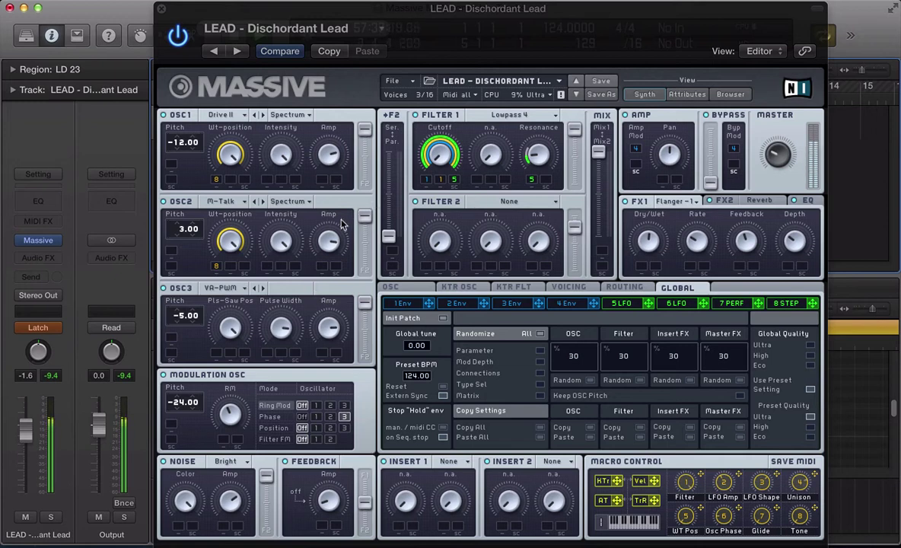
# After recording the macro moves, switch the LEAD track's automation mode back to Read
pyautogui.click(42, 327)
pyautogui.click(42, 349)
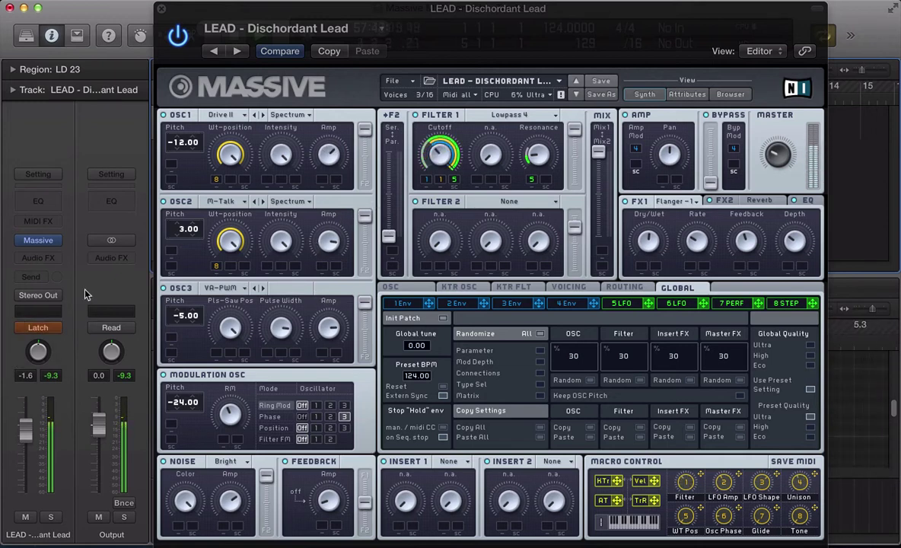
pyautogui.click(38, 332)
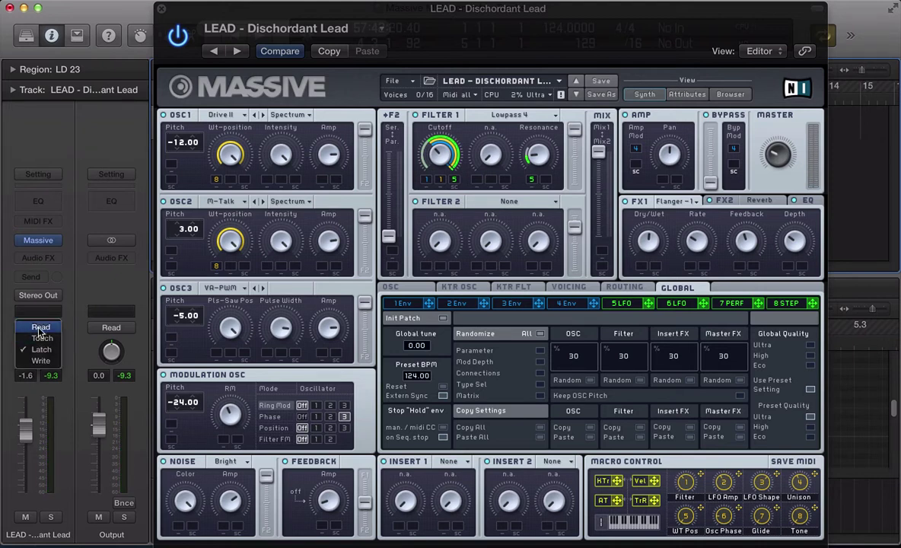
pyautogui.click(40, 327)
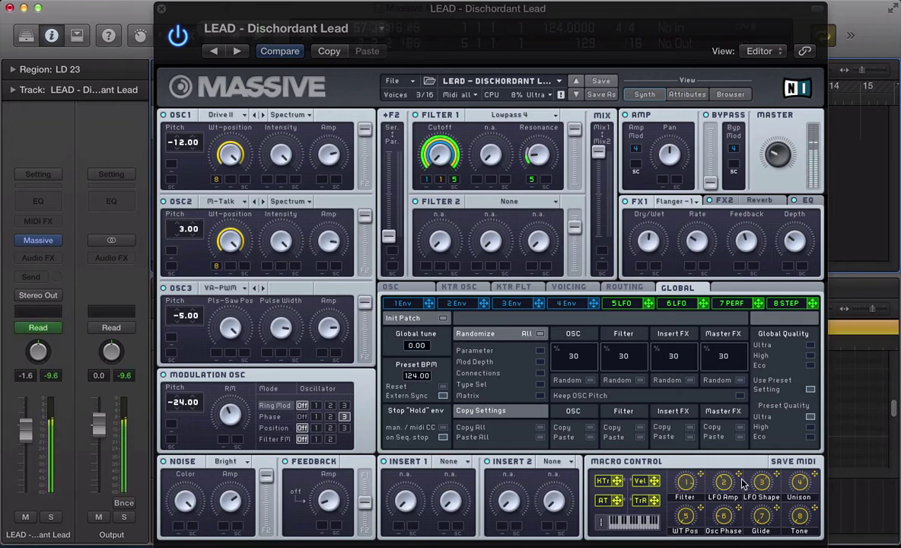
# Close Massive, stop playback and expand the LEAD track's separate automation lanes to show every recorded curve
pyautogui.press('super+w')
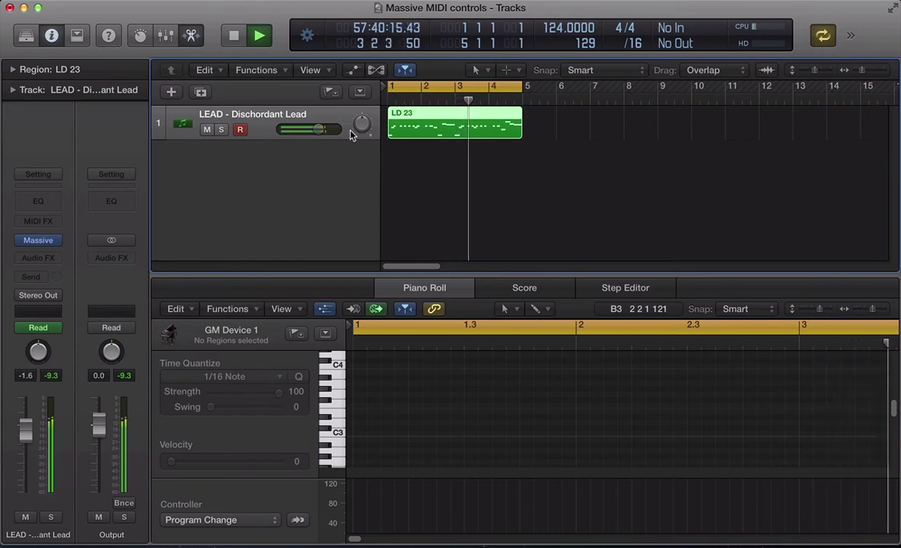
pyautogui.press('space')
pyautogui.press('a')
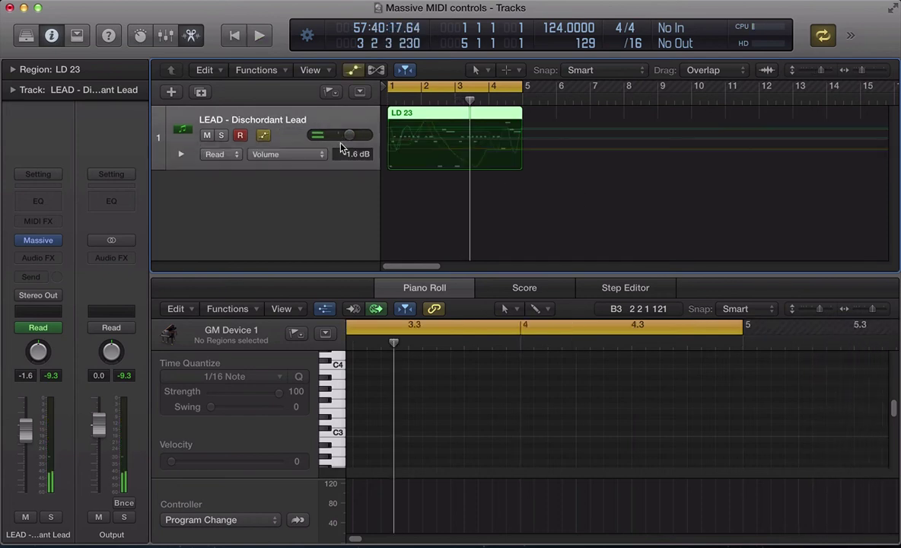
pyautogui.click(181, 155)
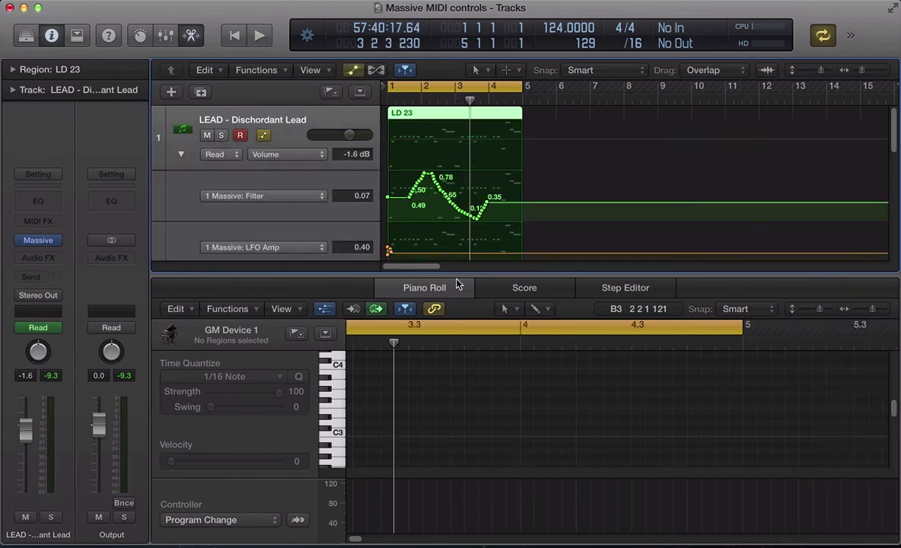
pyautogui.press('e')
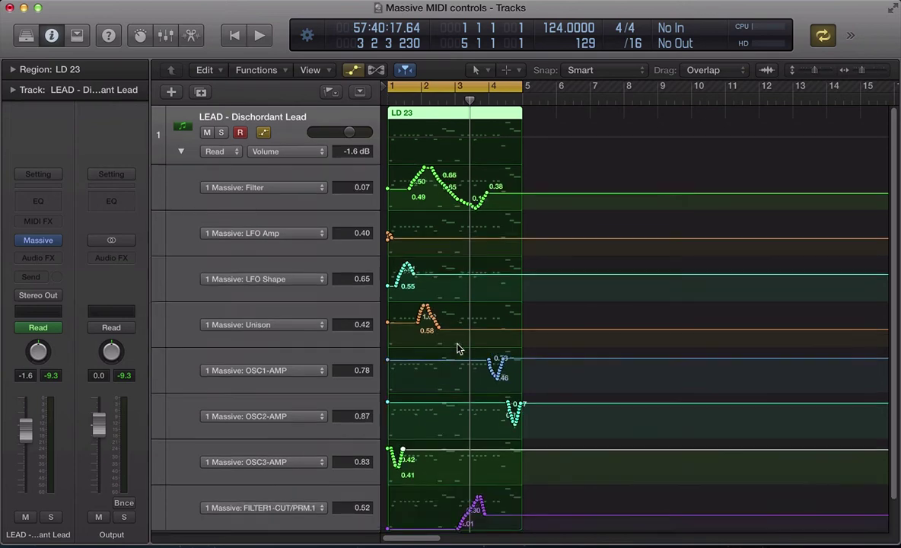
pyautogui.press('a')
pyautogui.scroll(-5, 458, 348)
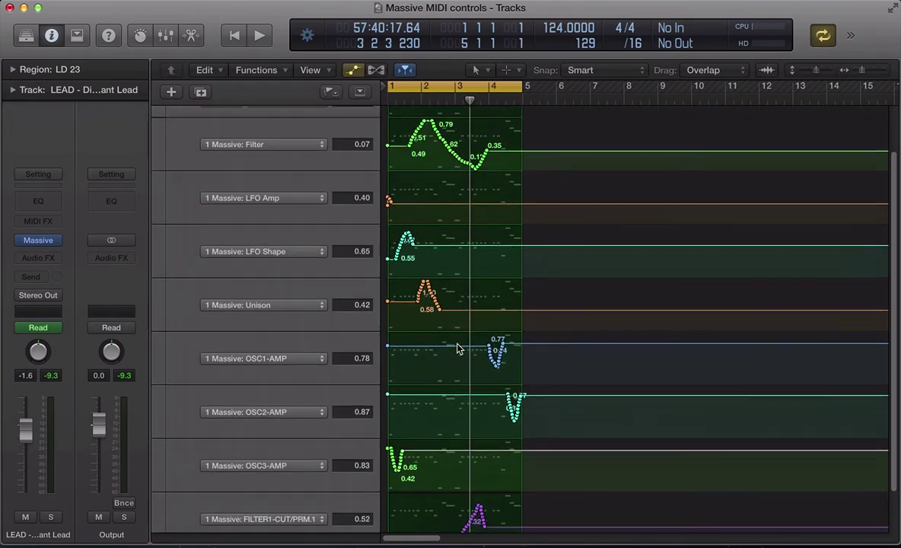
# Play back the recorded Filter, LFO, Unison and oscillator amp automation, then reopen Massive
pyautogui.press('space')
pyautogui.scroll(4, 458, 348)
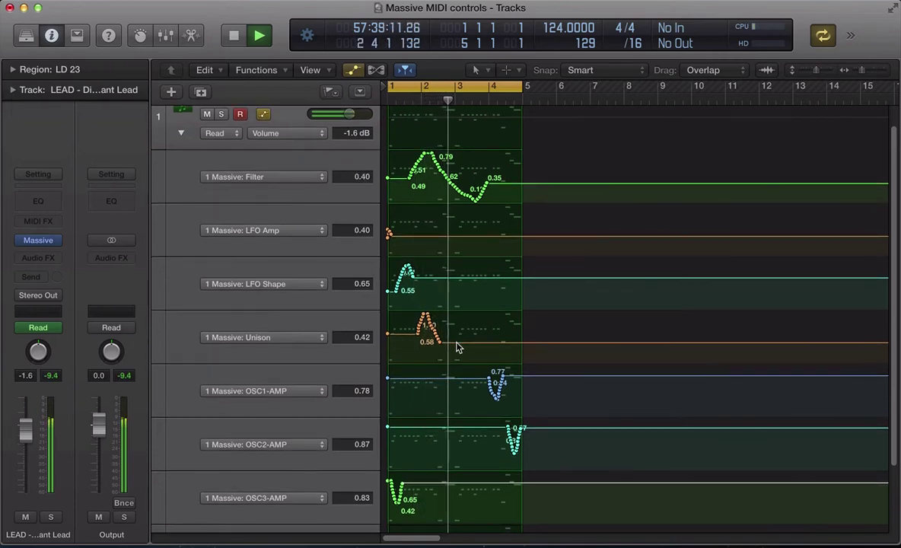
pyautogui.scroll(-4, 458, 349)
pyautogui.scroll(-3, 457, 349)
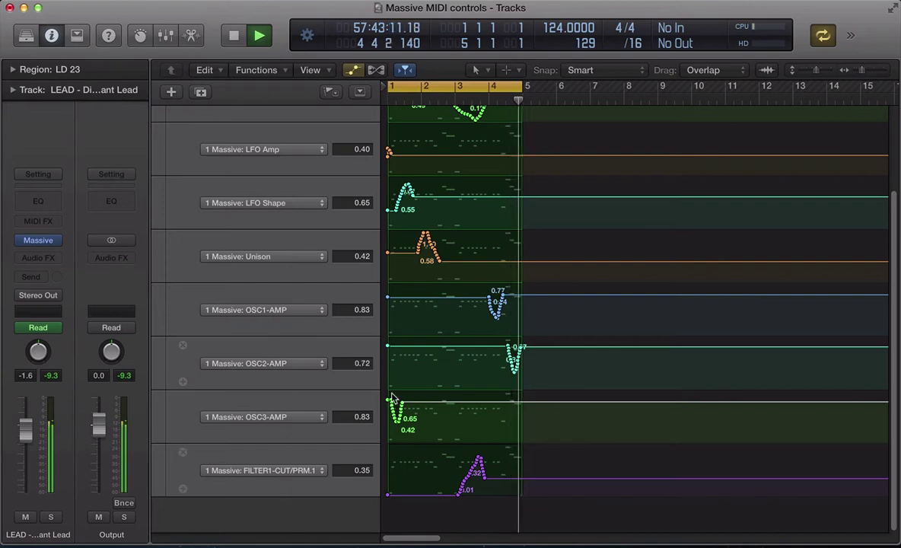
pyautogui.scroll(6, 406, 382)
pyautogui.press('space')
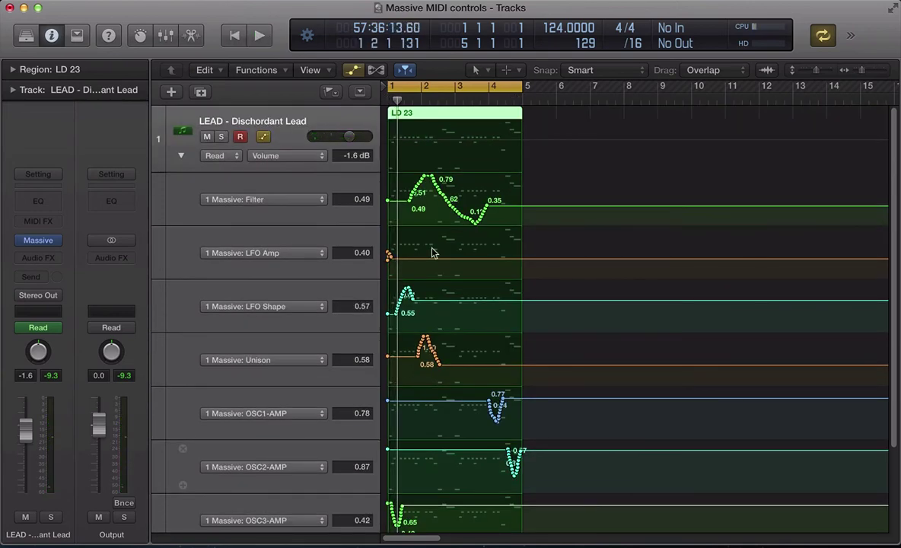
pyautogui.press('v')
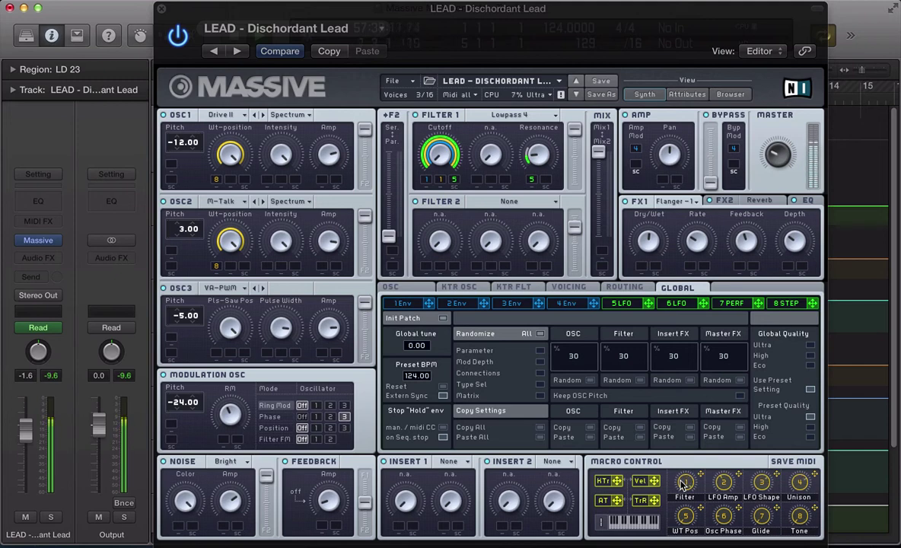
# Switch the LEAD track's automation mode from Read to Latch
pyautogui.click(47, 331)
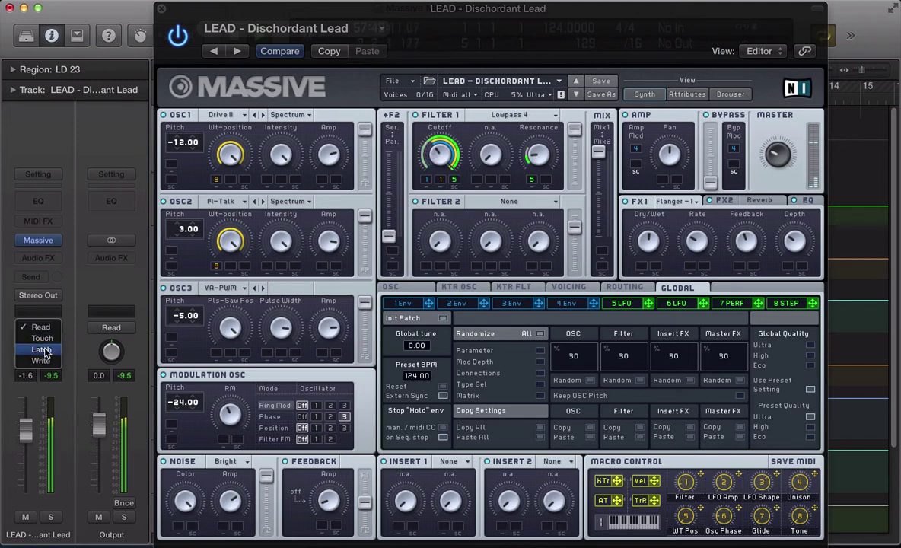
pyautogui.click(40, 346)
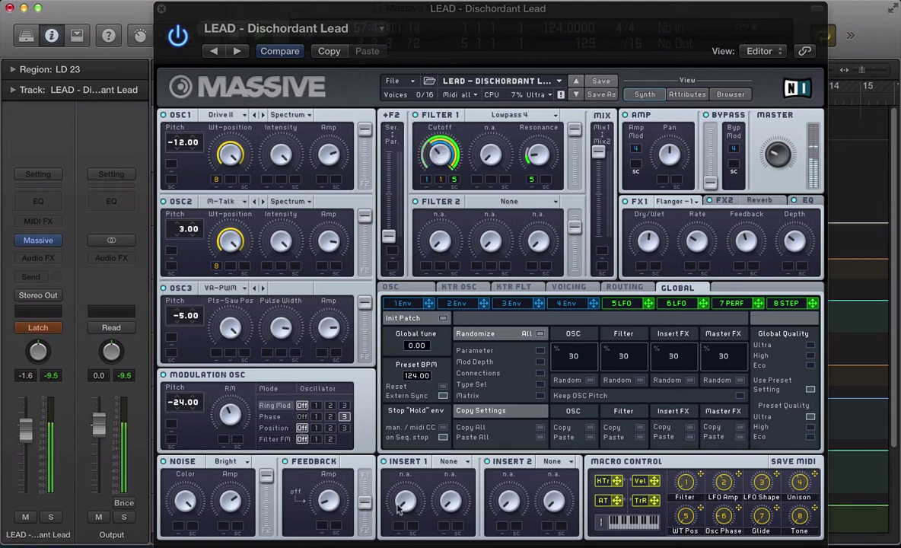